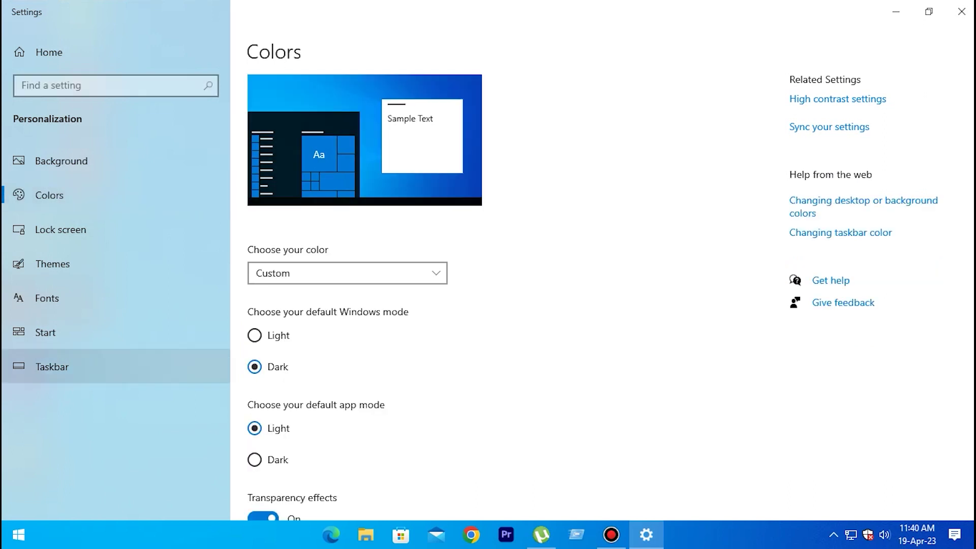
- Set the default app mode to Dark, close the settings, and check the dark look in the This PC window
{"action": "left_click", "coordinate": [254, 460]}
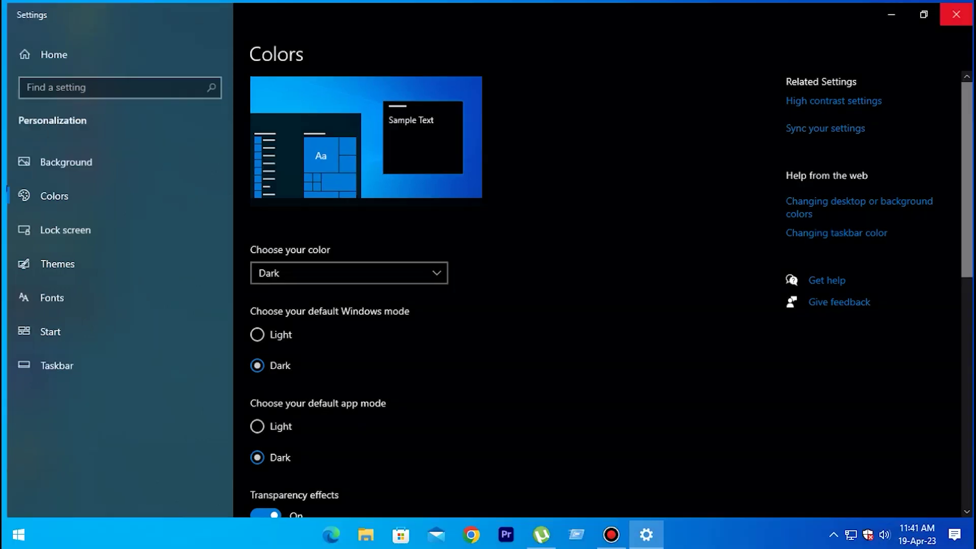
{"action": "left_click", "coordinate": [961, 11]}
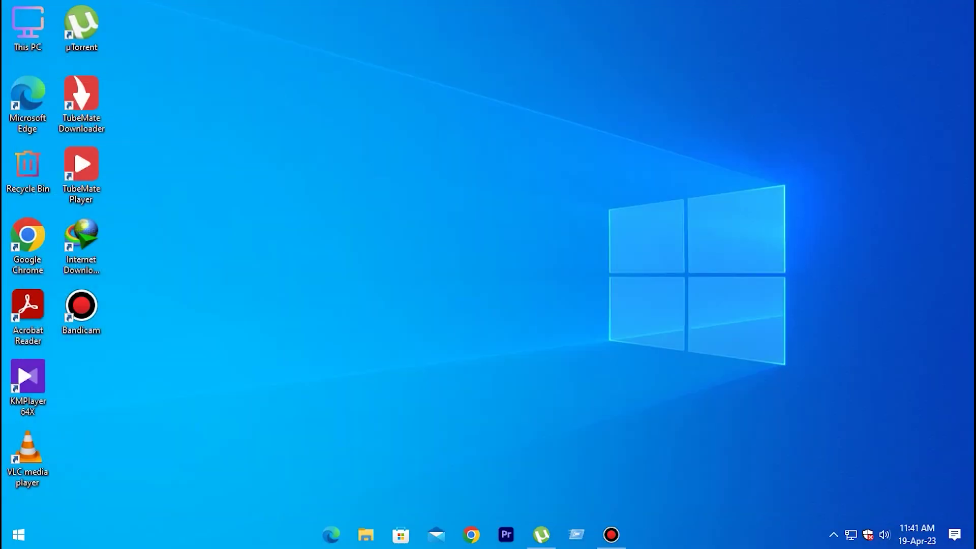
{"action": "double_click", "coordinate": [27, 28]}
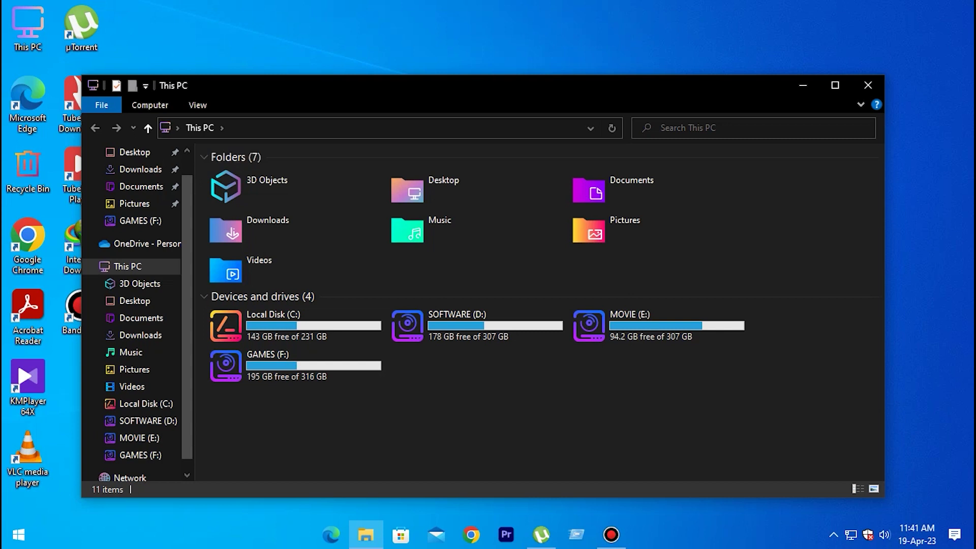
{"action": "left_click", "coordinate": [868, 85]}
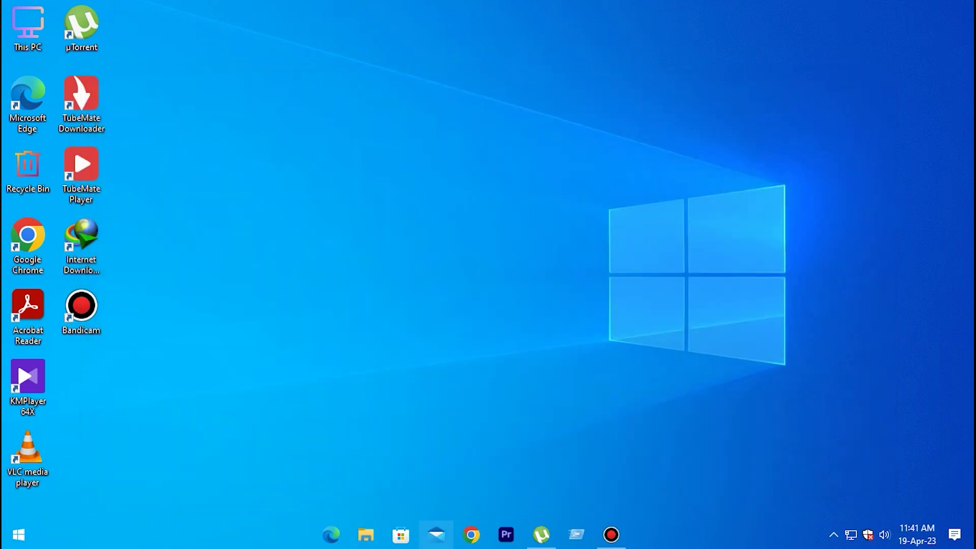
- Find Lively Wallpaper in the Microsoft Store by searching for "liv", then install and launch it
{"action": "left_click", "coordinate": [401, 534]}
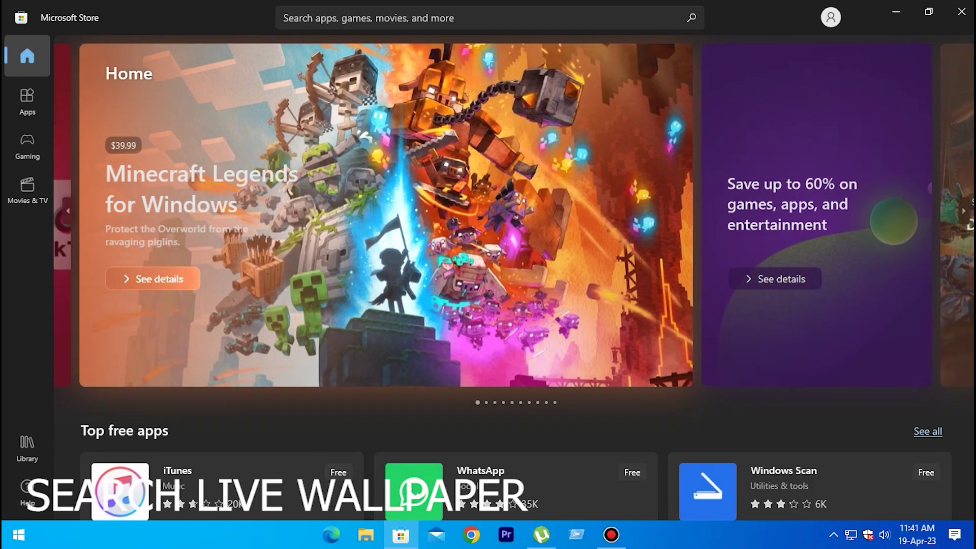
{"action": "left_click", "coordinate": [490, 18]}
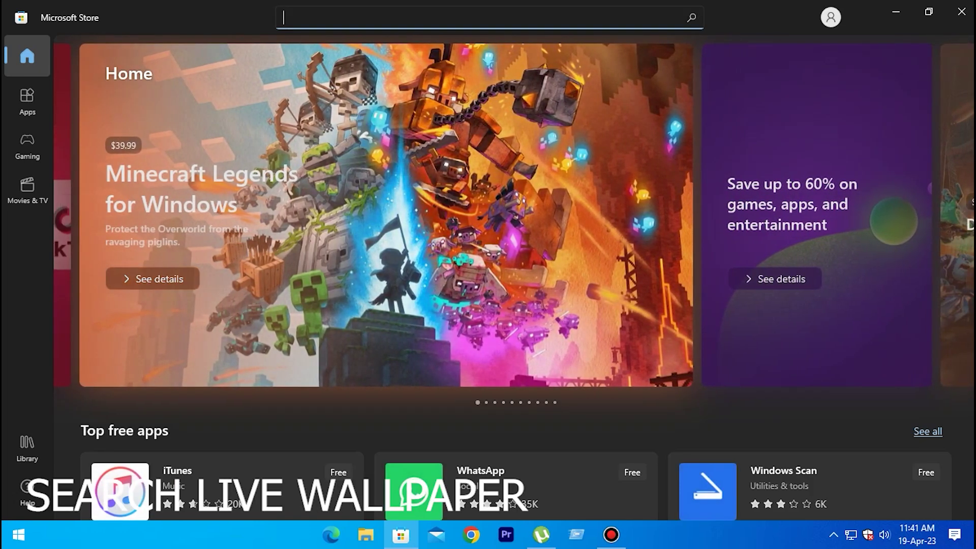
{"action": "type", "text": "liv"}
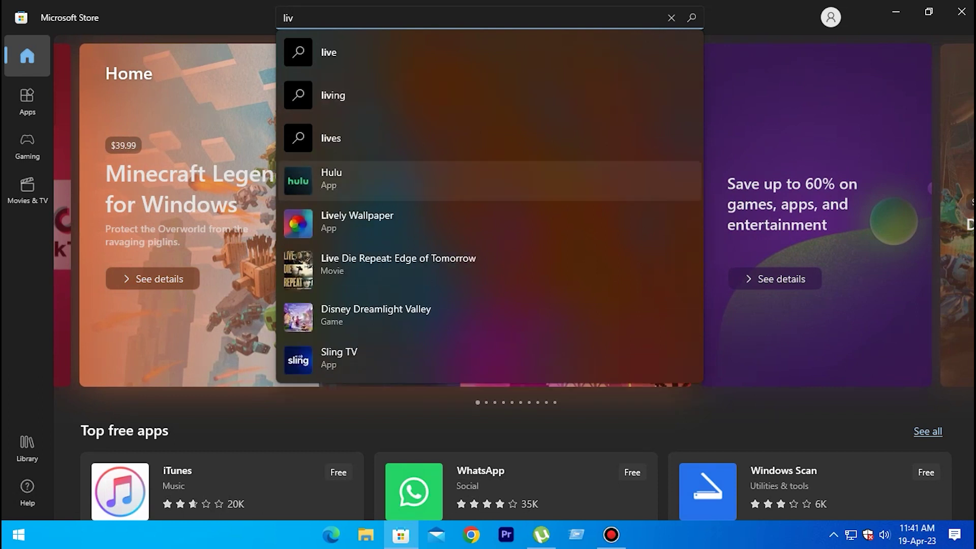
{"action": "left_click", "coordinate": [357, 223]}
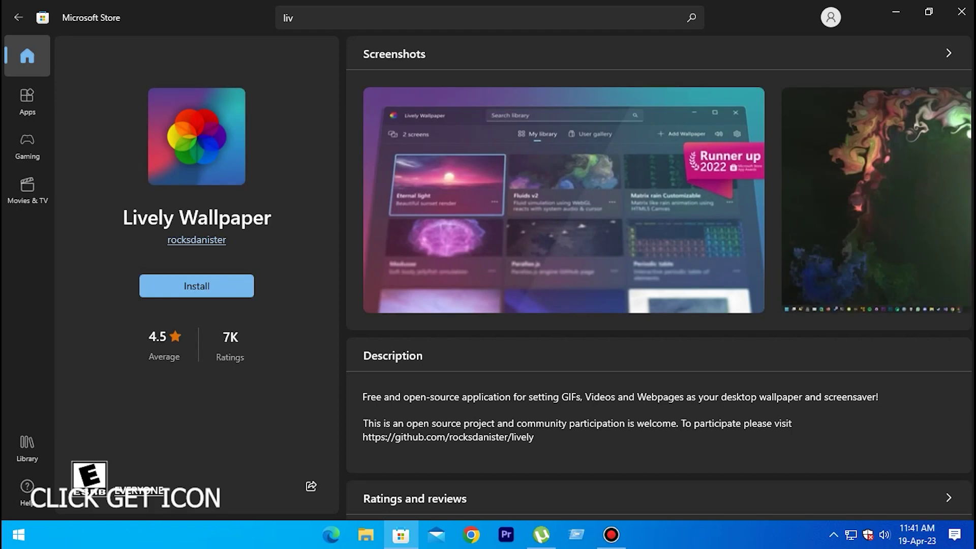
{"action": "left_click", "coordinate": [196, 286]}
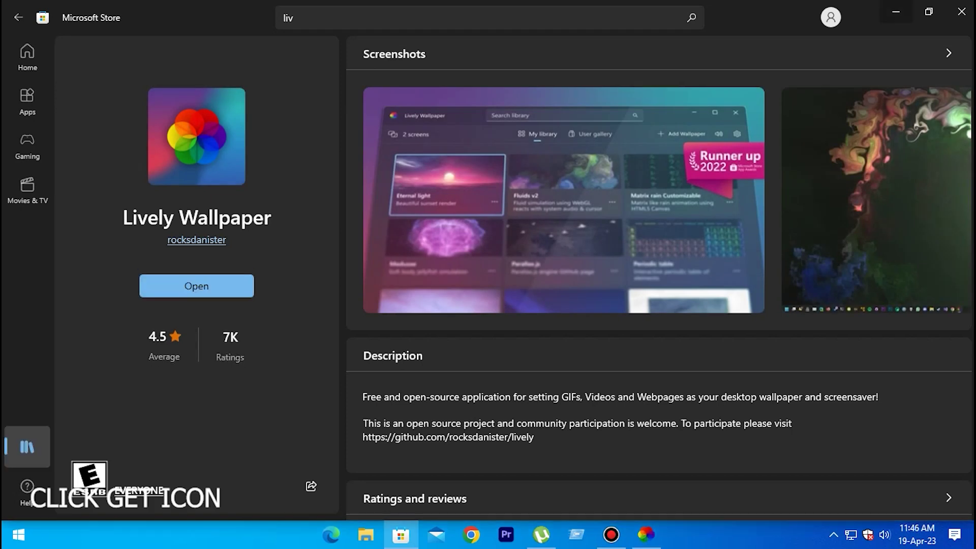
{"action": "left_click", "coordinate": [196, 286]}
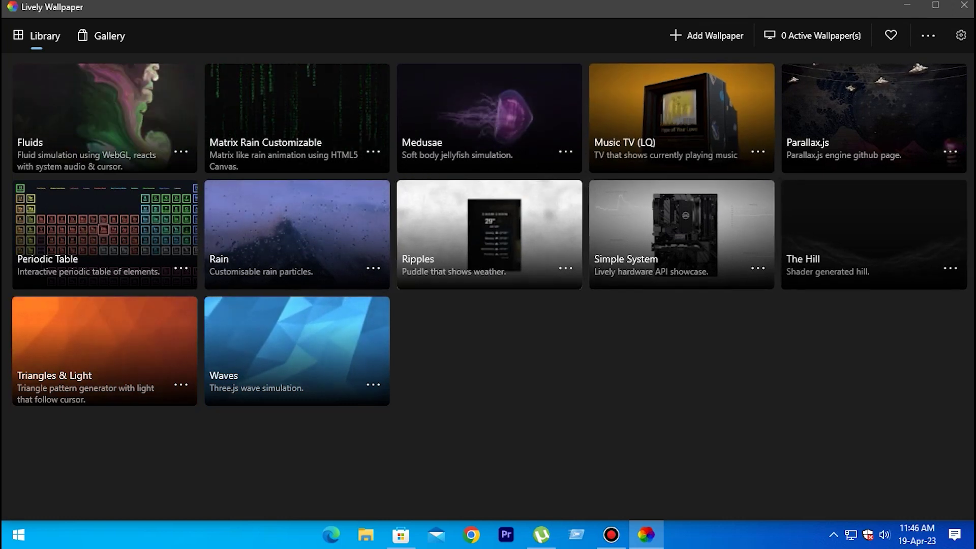
- Apply the Medusae wallpaper from the library, view it on the desktop, and return to Lively Wallpaper
{"action": "left_click", "coordinate": [489, 118]}
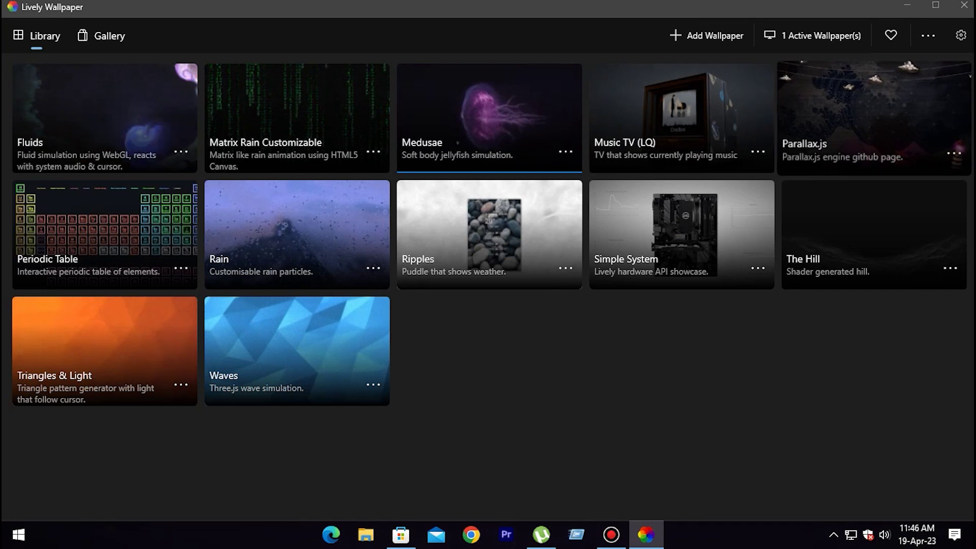
{"action": "left_click", "coordinate": [908, 6]}
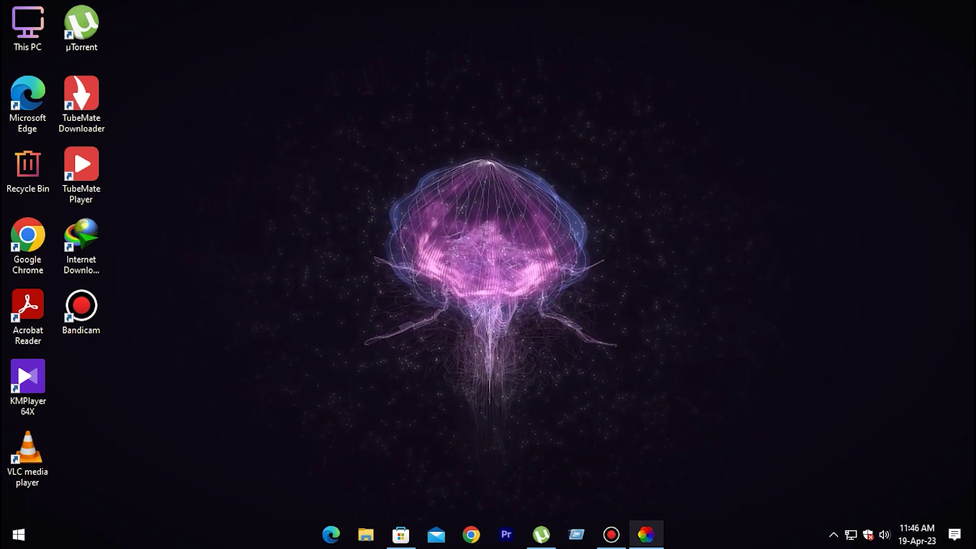
{"action": "left_click", "coordinate": [645, 534]}
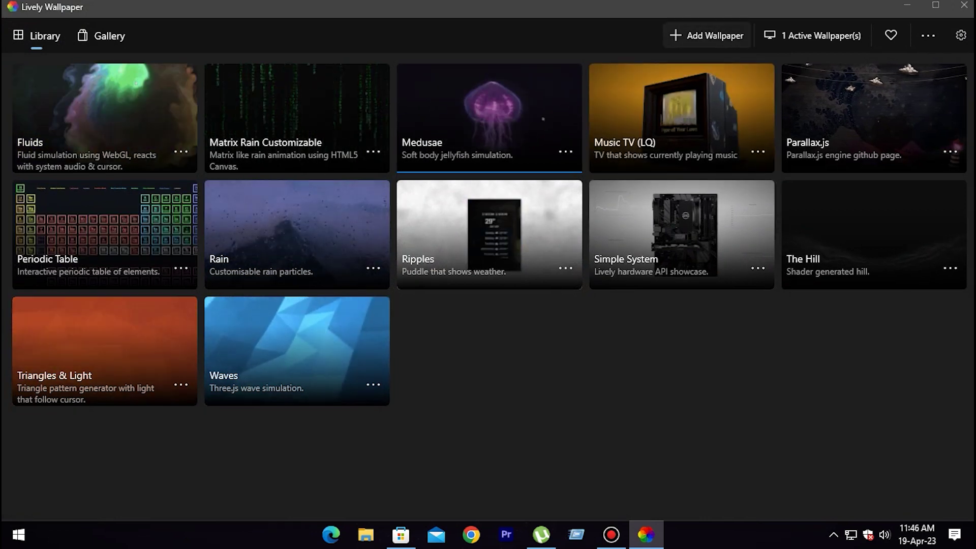
- Add the Universe-Spin-Live-Wallpaper MP4 from Downloads as a new wallpaper, accept its details, and view it on the desktop
{"action": "left_click", "coordinate": [707, 35]}
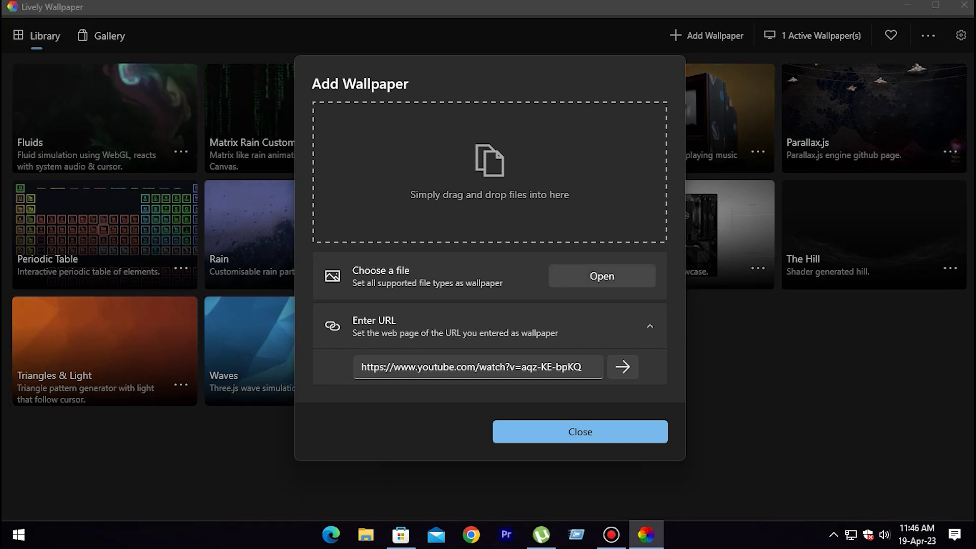
{"action": "left_click", "coordinate": [601, 276]}
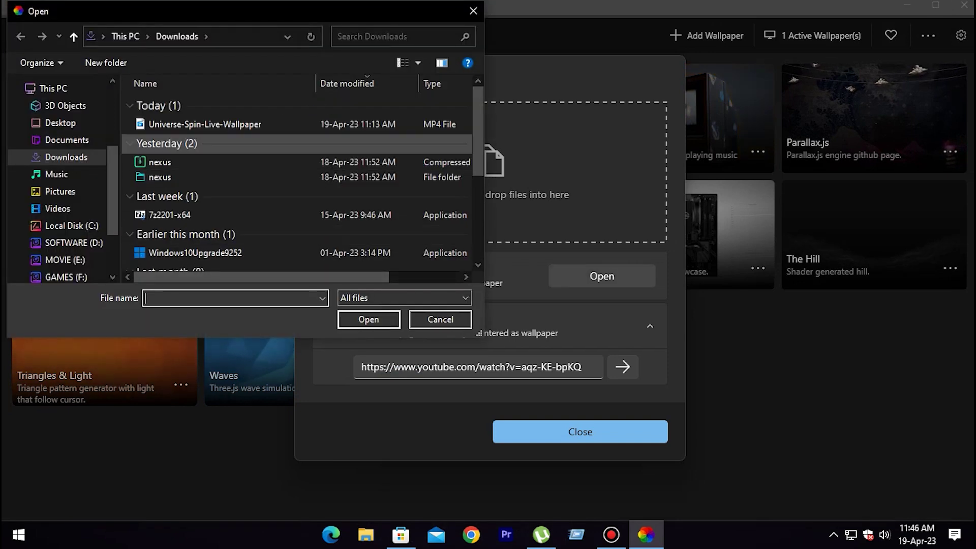
{"action": "left_click", "coordinate": [213, 124]}
{"action": "right_click", "coordinate": [214, 125]}
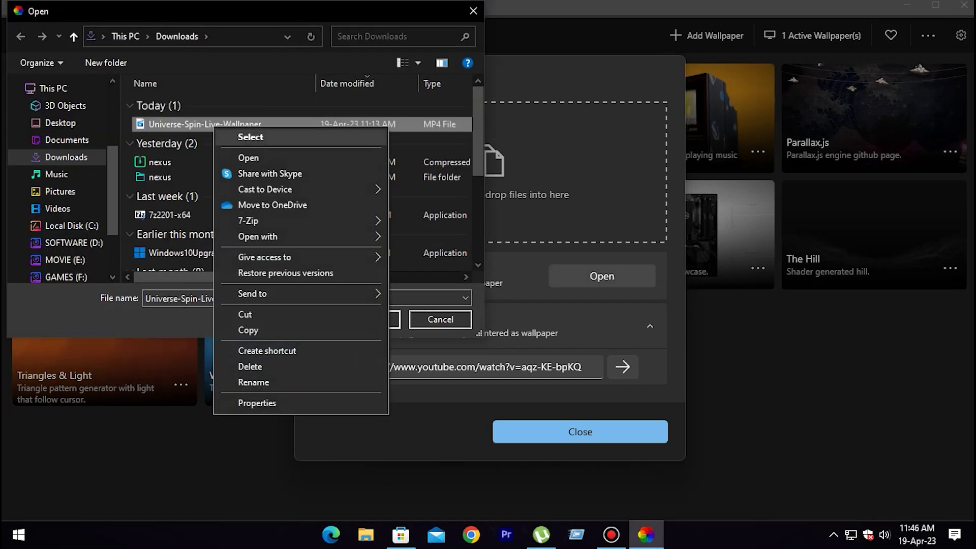
{"action": "left_click", "coordinate": [251, 137]}
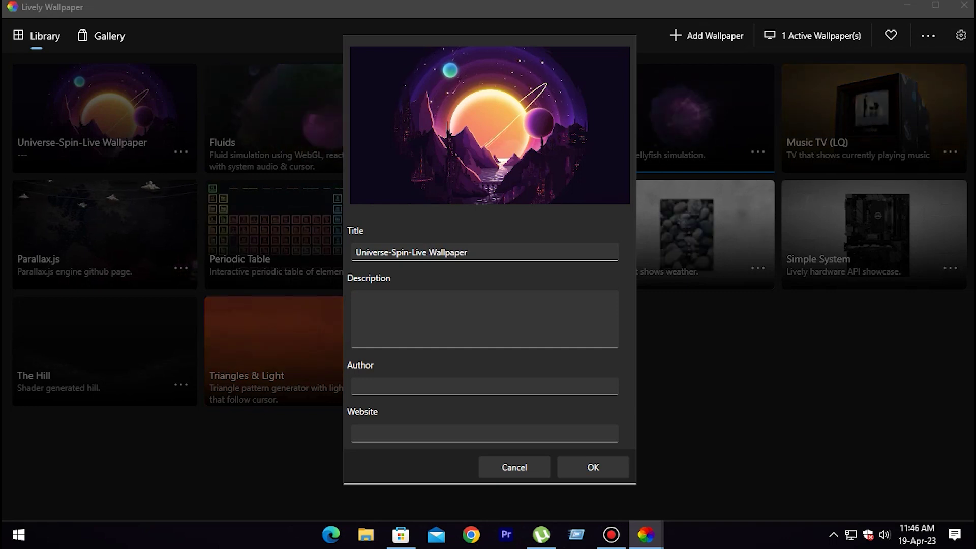
{"action": "key", "text": "Return"}
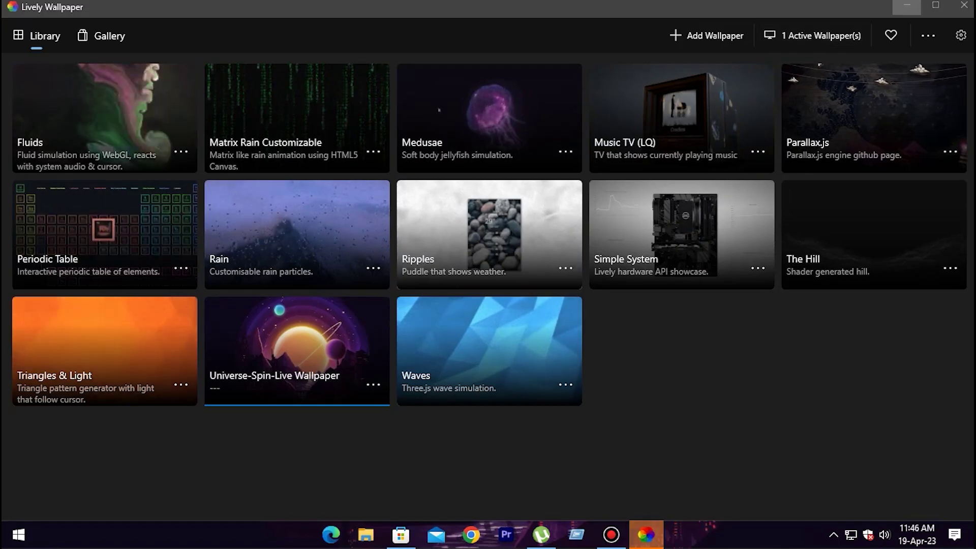
{"action": "left_click", "coordinate": [907, 6]}
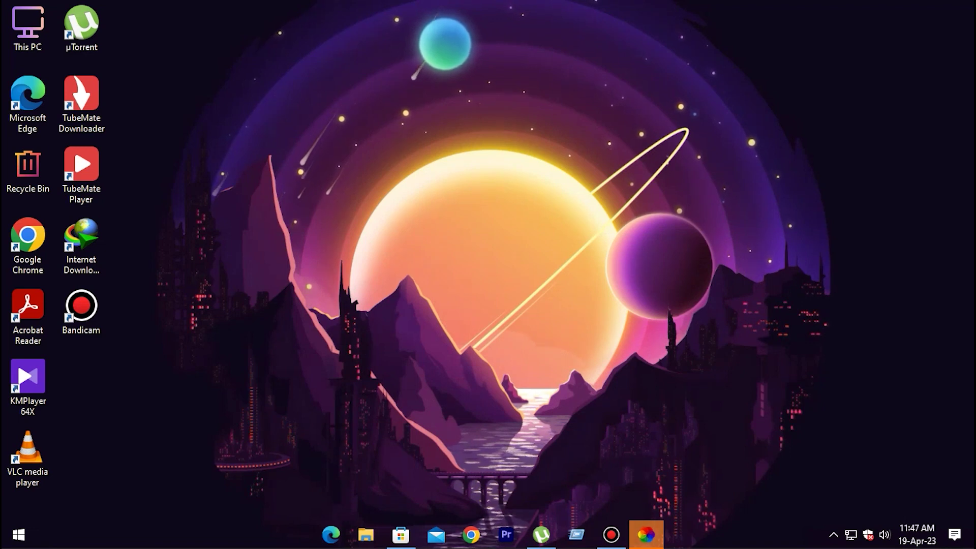
- Return to Lively Wallpaper and review the active wallpaper's display and placement options
{"action": "key", "text": "alt+Tab"}
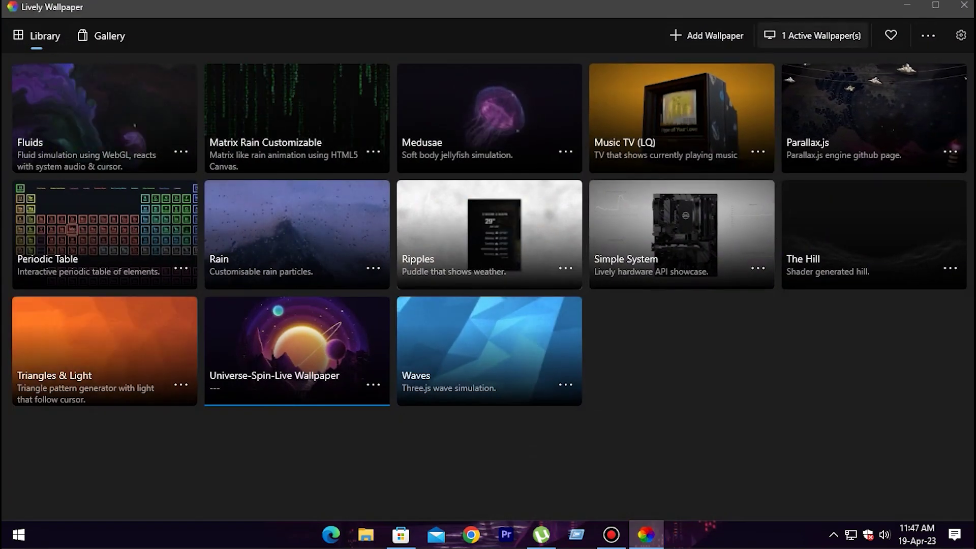
{"action": "left_click", "coordinate": [813, 35]}
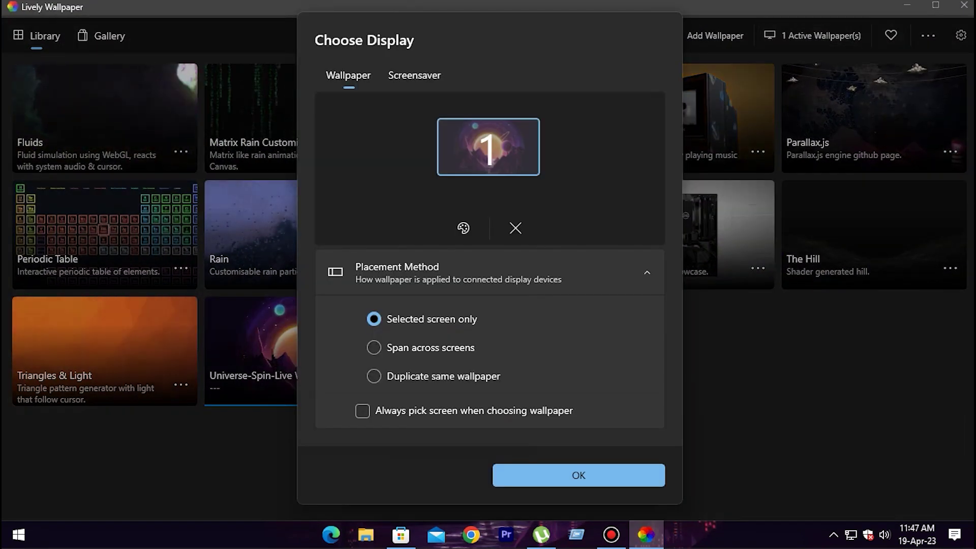
{"action": "left_click", "coordinate": [579, 475]}
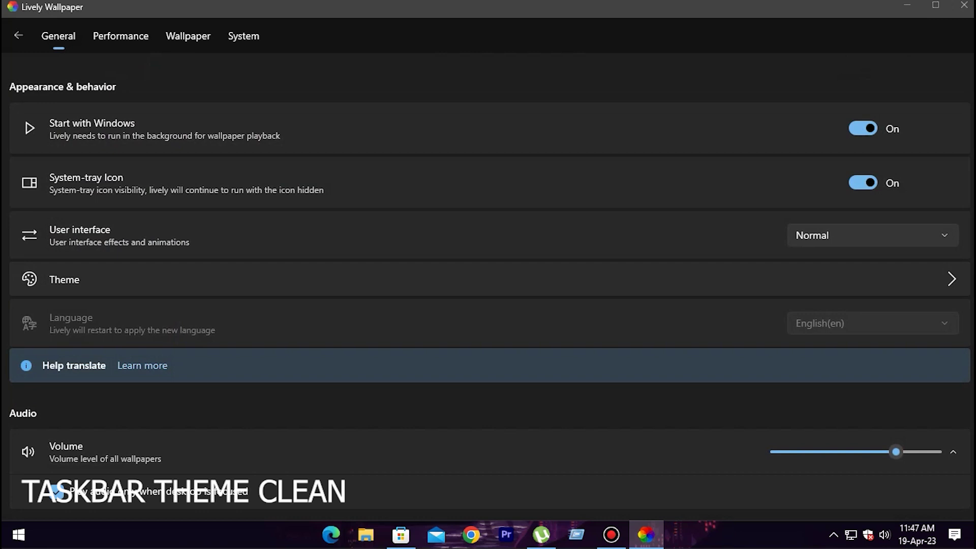
- Switch the taskbar theme to Off and back to Clear in Lively's system settings, and close the window
{"action": "left_click", "coordinate": [187, 36]}
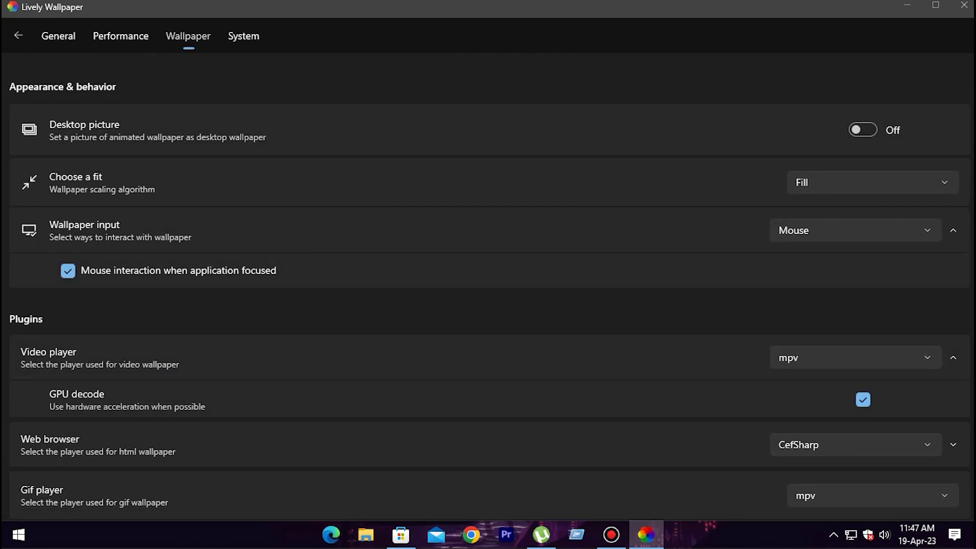
{"action": "left_click", "coordinate": [243, 35]}
{"action": "left_click", "coordinate": [872, 163]}
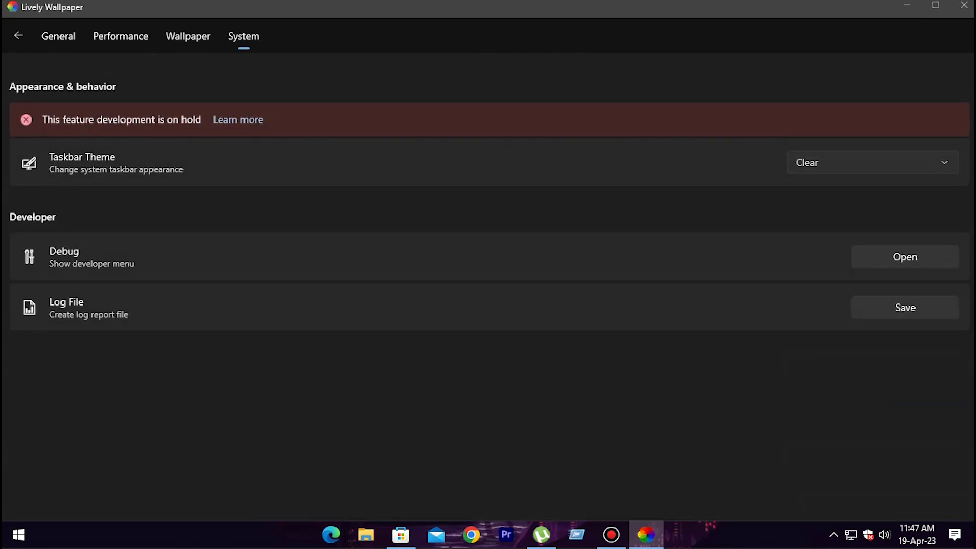
{"action": "left_click", "coordinate": [873, 136]}
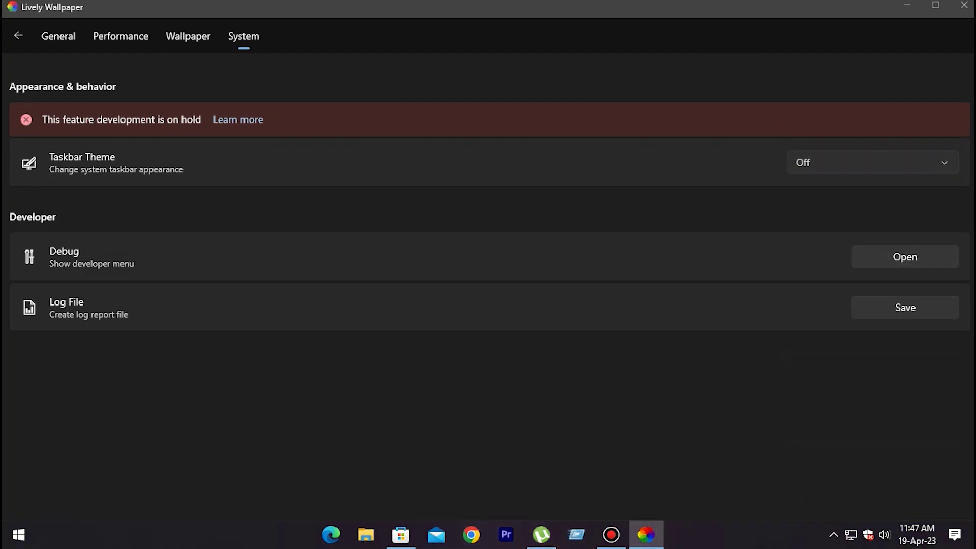
{"action": "left_click", "coordinate": [873, 163]}
{"action": "left_click", "coordinate": [814, 190]}
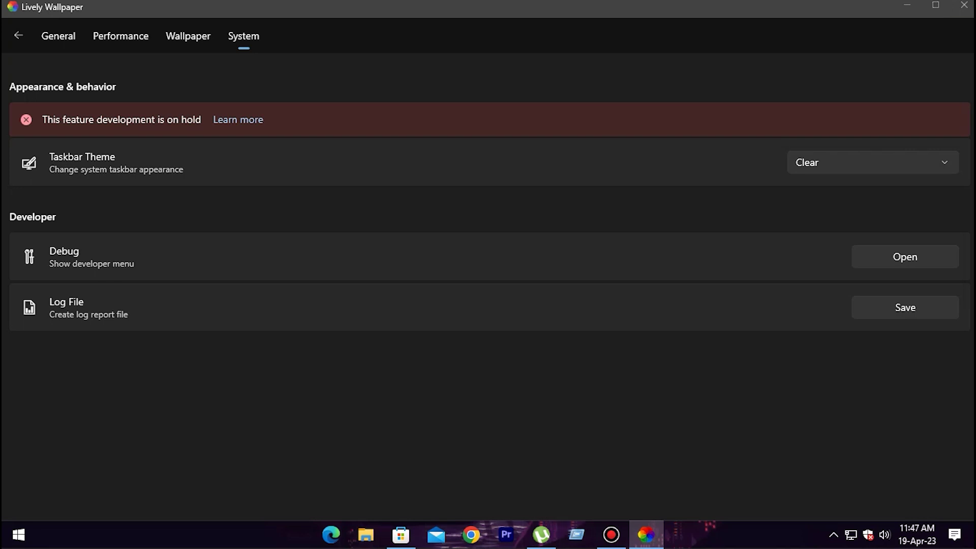
{"action": "key", "text": "alt+F4"}
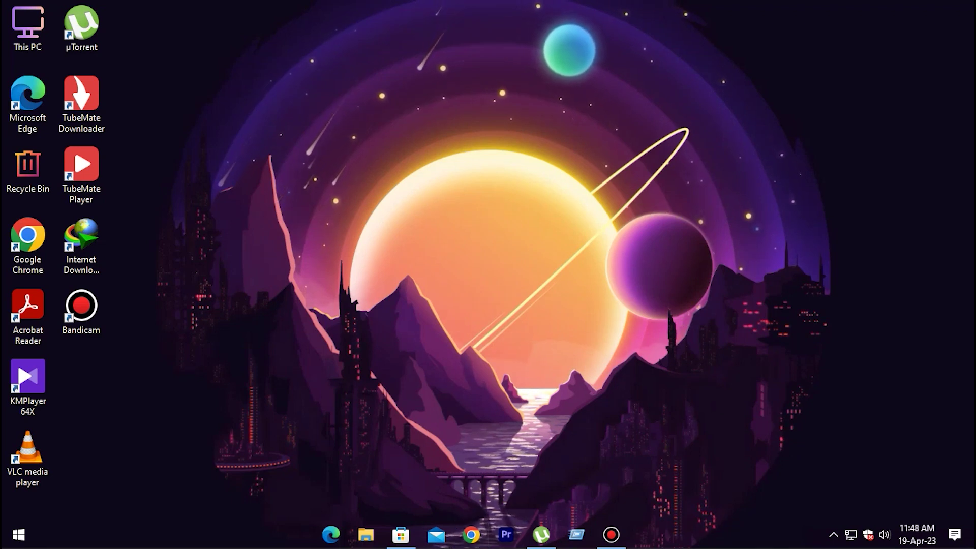
- Search Google in Chrome for "winstep nexus", examine the download options on Winstep's Nexus page, and close the browser
{"action": "left_click", "coordinate": [471, 535]}
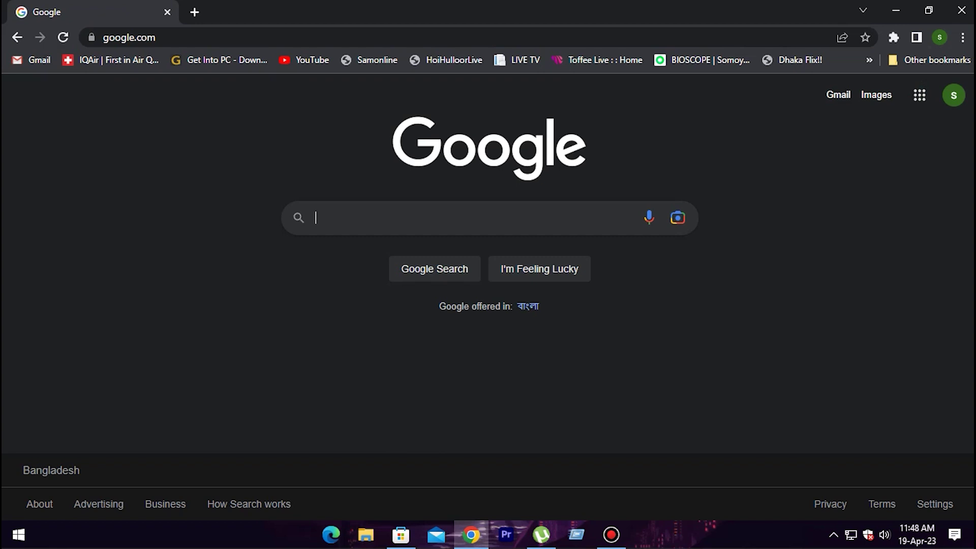
{"action": "left_click", "coordinate": [468, 217]}
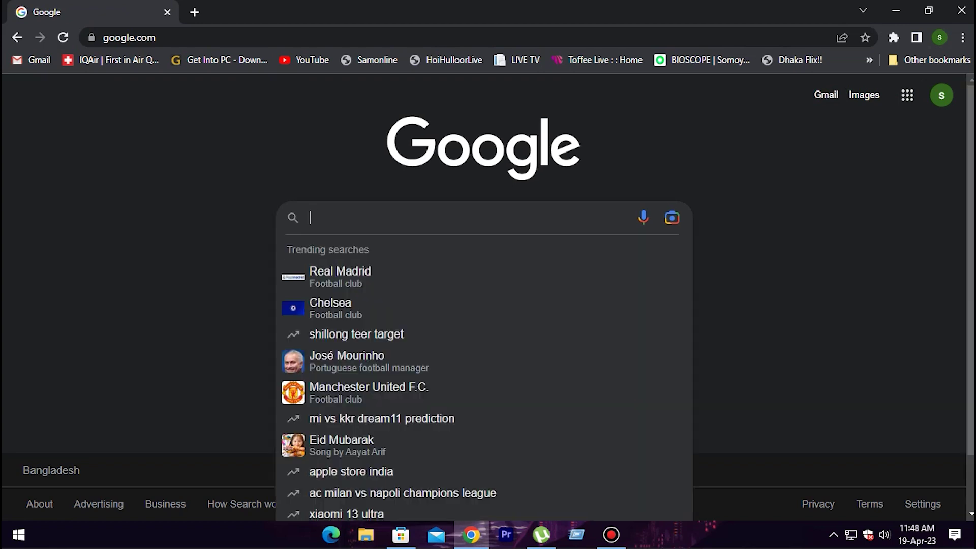
{"action": "type", "text": "win"}
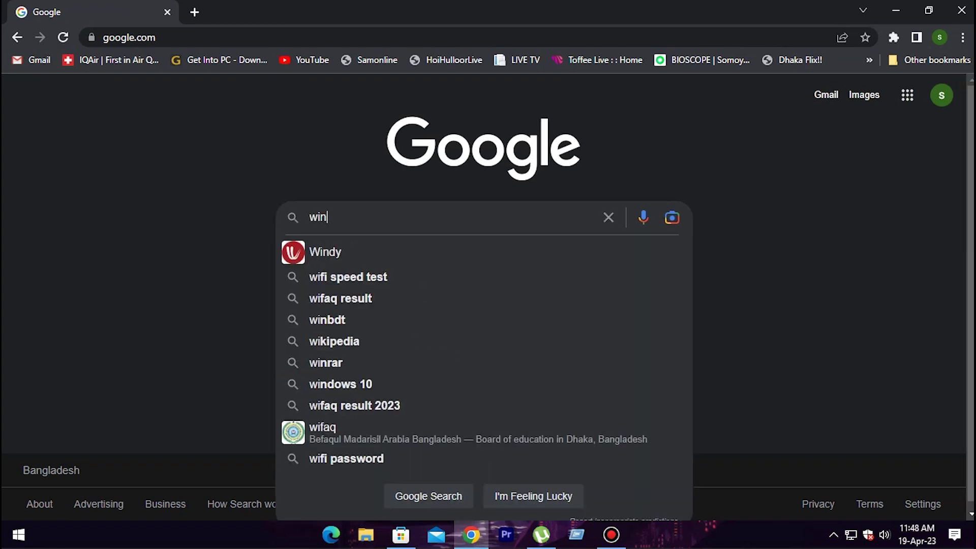
{"action": "type", "text": "step"}
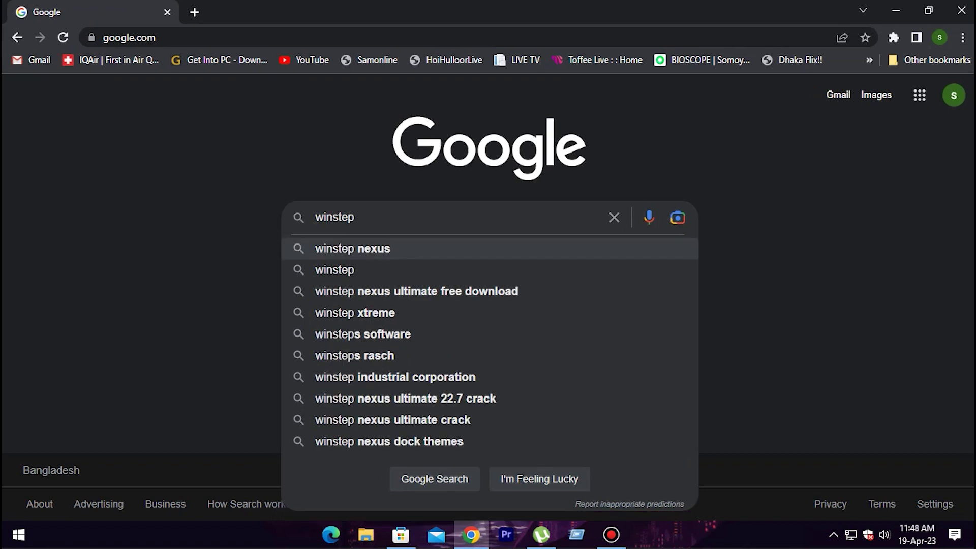
{"action": "left_click", "coordinate": [353, 248]}
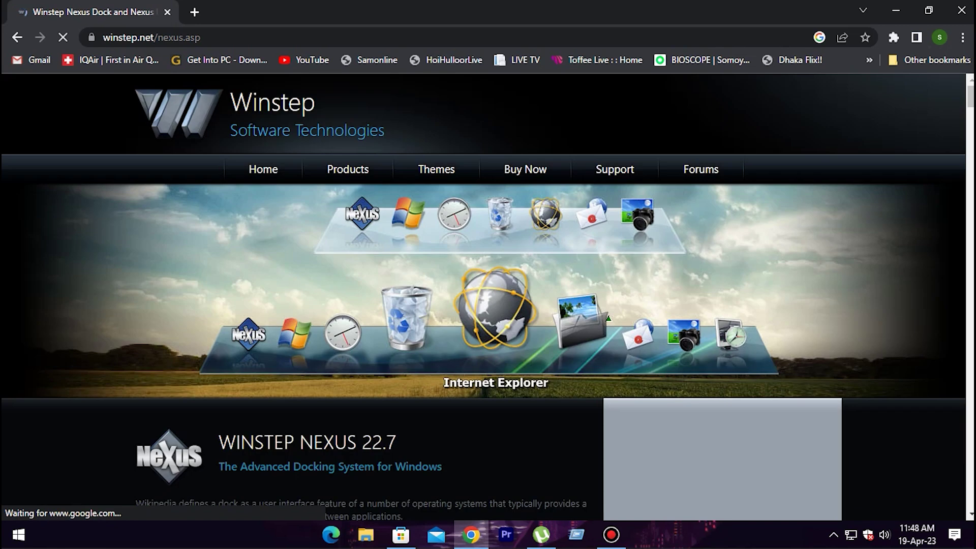
{"action": "scroll", "coordinate": [716, 282], "scroll_direction": "down", "scroll_amount": 7}
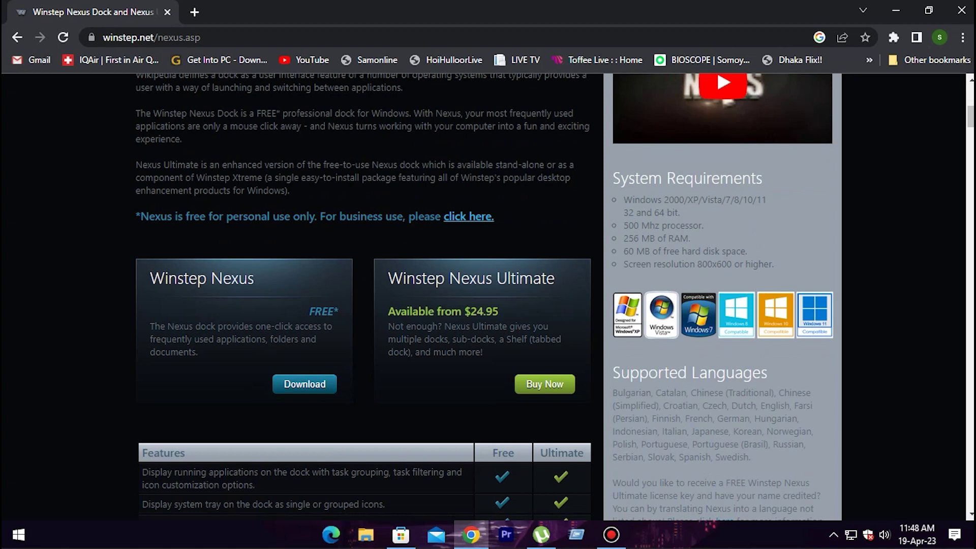
{"action": "left_click", "coordinate": [962, 10]}
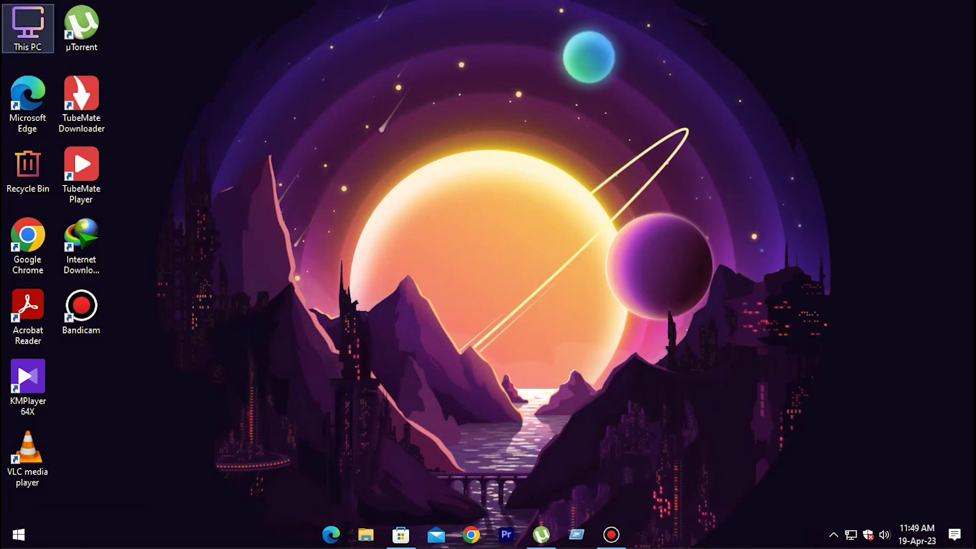
- Launch NexusSetup from the extracted nexus folder in Downloads
{"action": "double_click", "coordinate": [28, 25]}
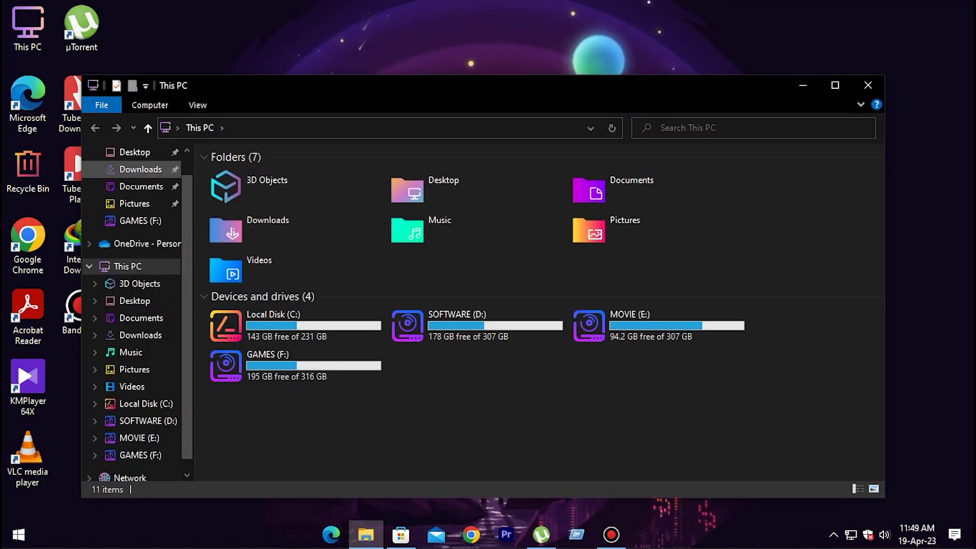
{"action": "left_click", "coordinate": [140, 169]}
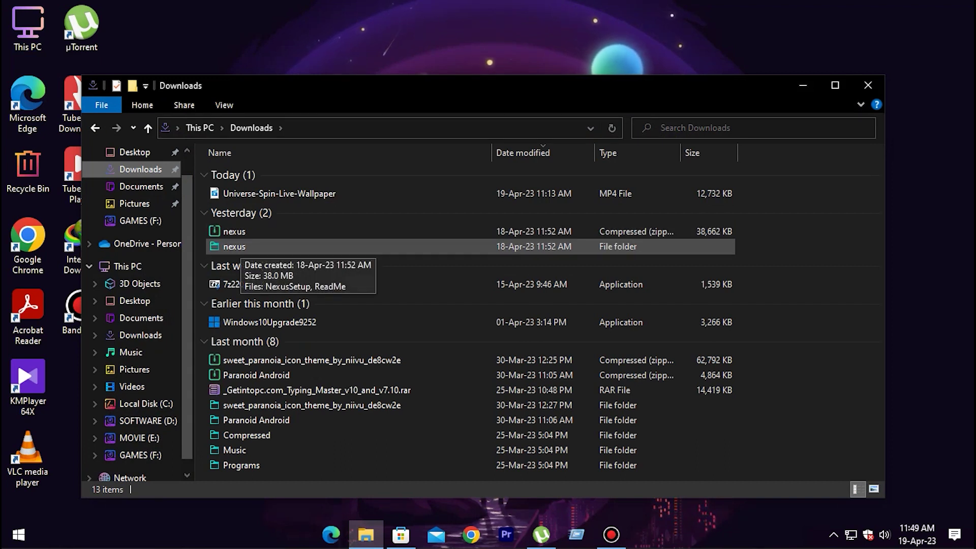
{"action": "double_click", "coordinate": [235, 247]}
{"action": "double_click", "coordinate": [246, 173]}
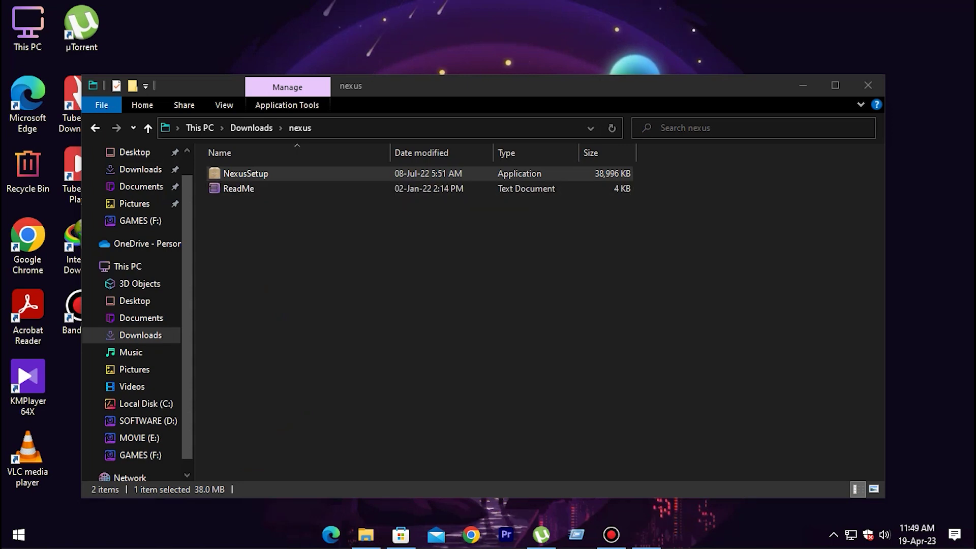
- Accept the license, install Nexus in C:\Program Files (x86)\Winstep with the Winstep Start Menu folder, and close the nexus folder window
{"action": "key", "text": "Return"}
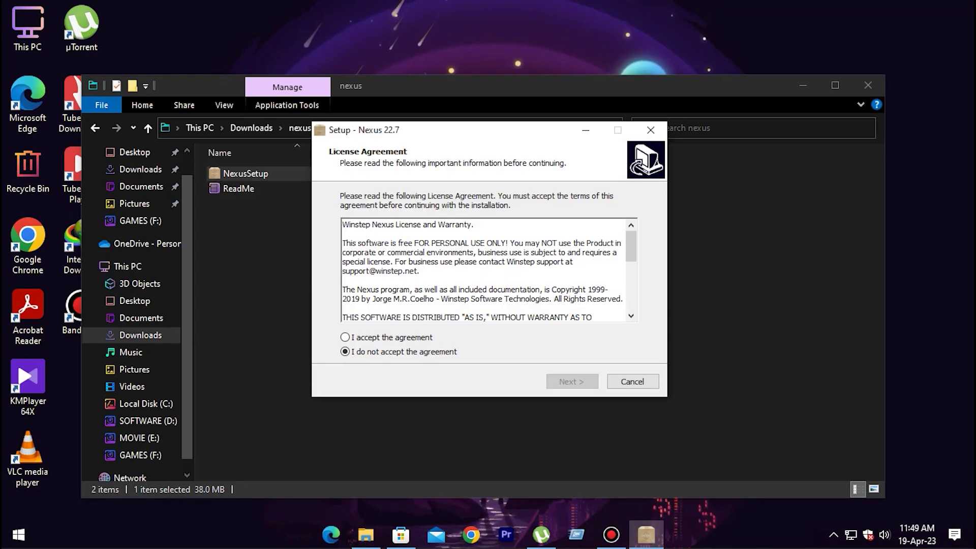
{"action": "key", "text": "Return"}
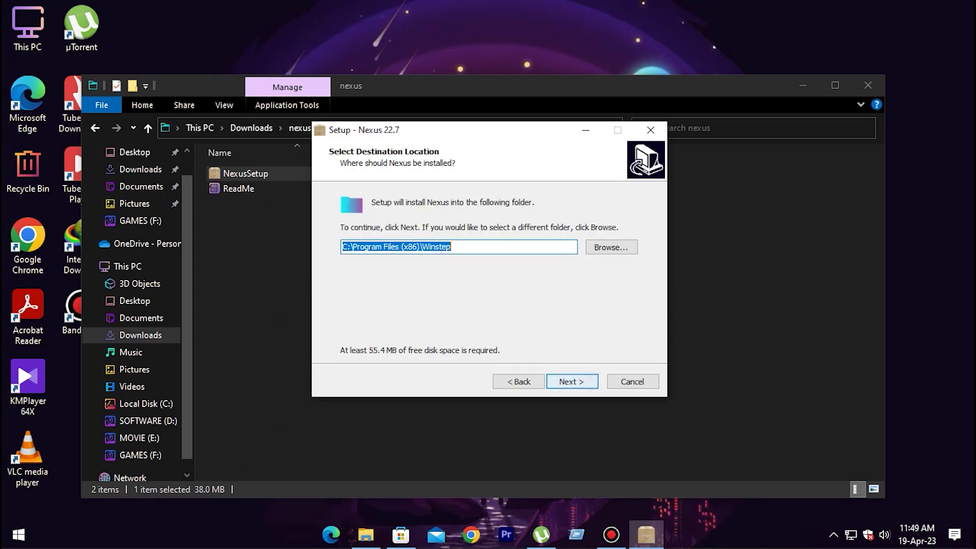
{"action": "key", "text": "Return"}
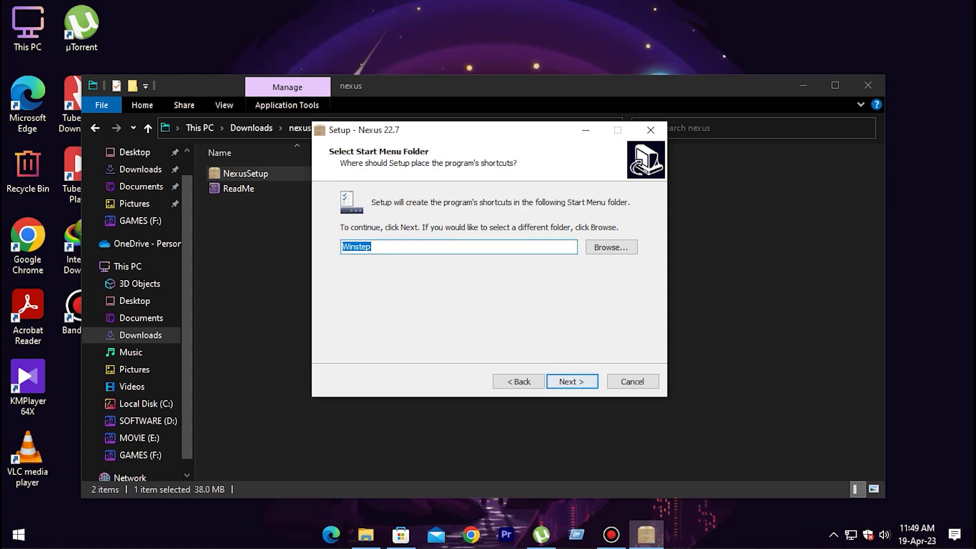
{"action": "key", "text": "Return"}
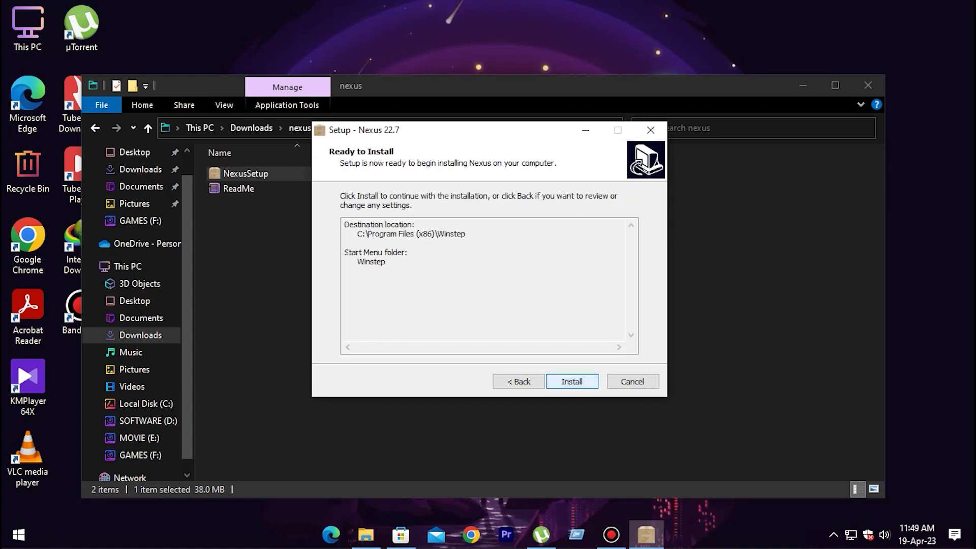
{"action": "key", "text": "Return"}
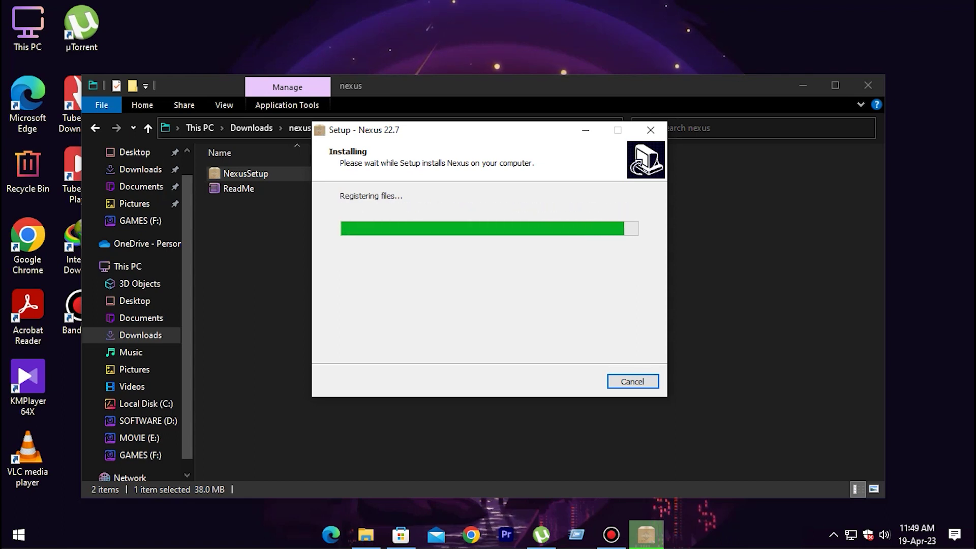
{"action": "key", "text": "Return"}
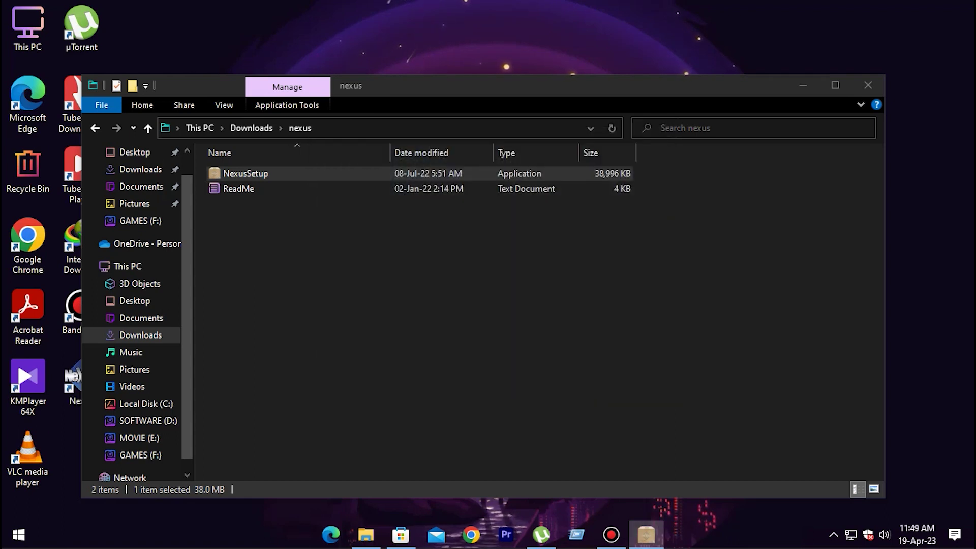
{"action": "left_click", "coordinate": [868, 85]}
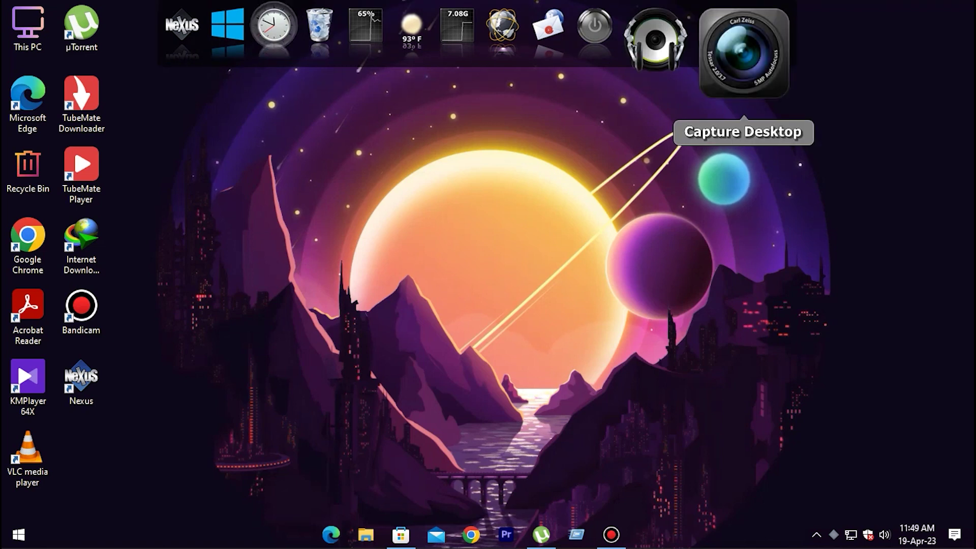
- Remove the Capture Desktop and Media Player items from the Nexus dock, confirming each deletion
{"action": "right_click", "coordinate": [737, 46]}
{"action": "left_click", "coordinate": [785, 85]}
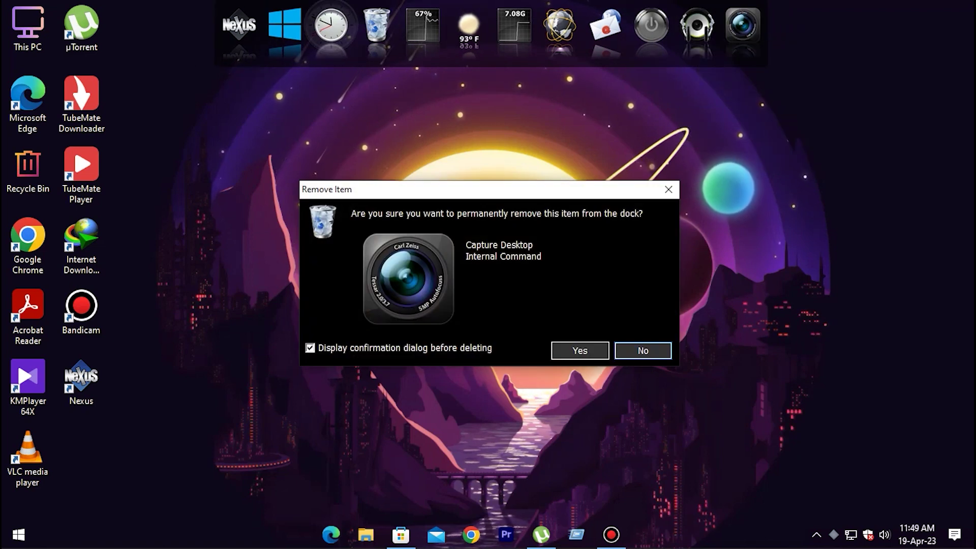
{"action": "left_click", "coordinate": [580, 350]}
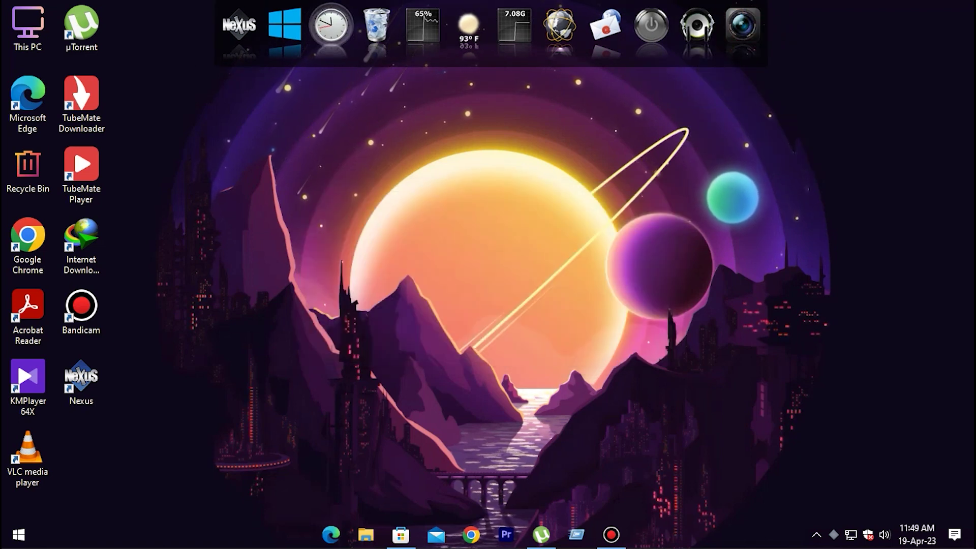
{"action": "right_click", "coordinate": [727, 45]}
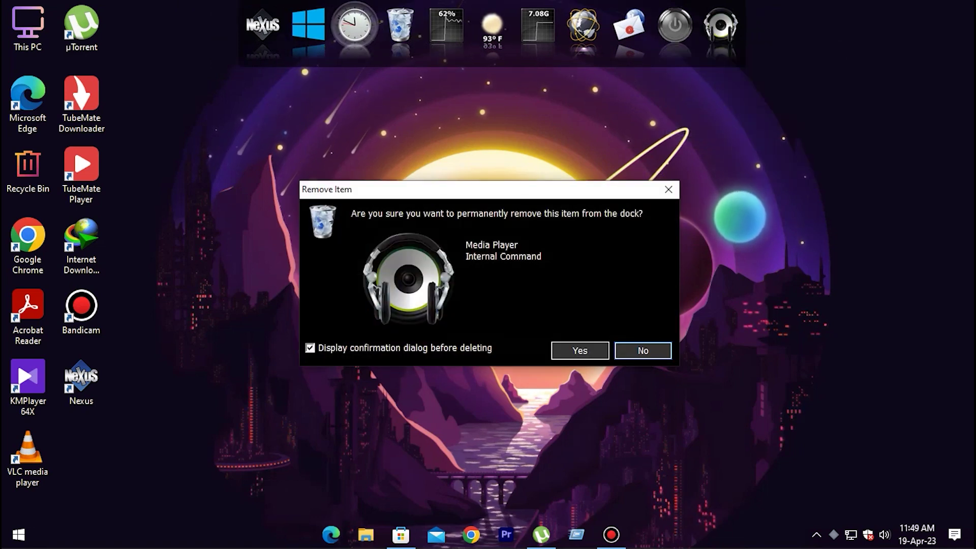
{"action": "left_click", "coordinate": [578, 349]}
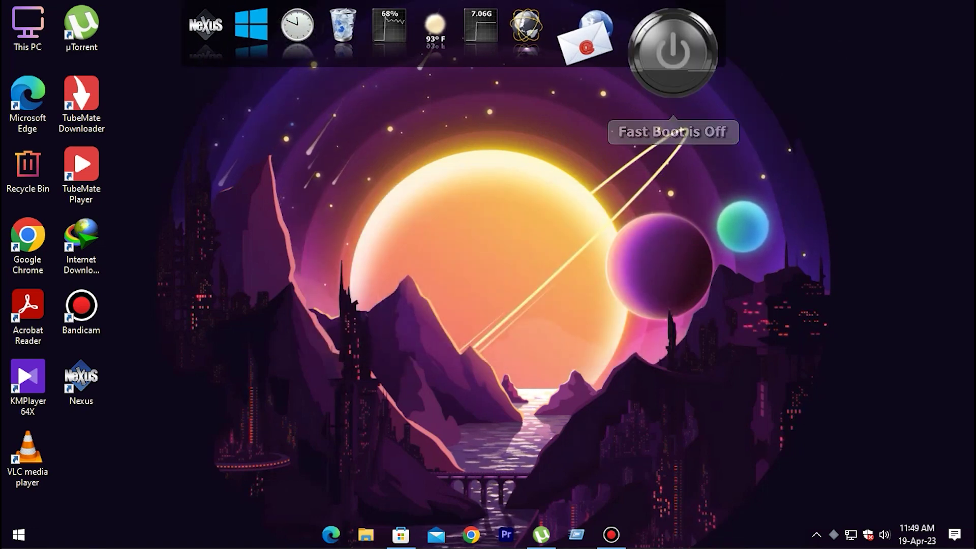
- Remove the Fast Boot and Microsoft Outlook items from the dock, confirming each deletion
{"action": "right_click", "coordinate": [681, 48]}
{"action": "left_click", "coordinate": [717, 85]}
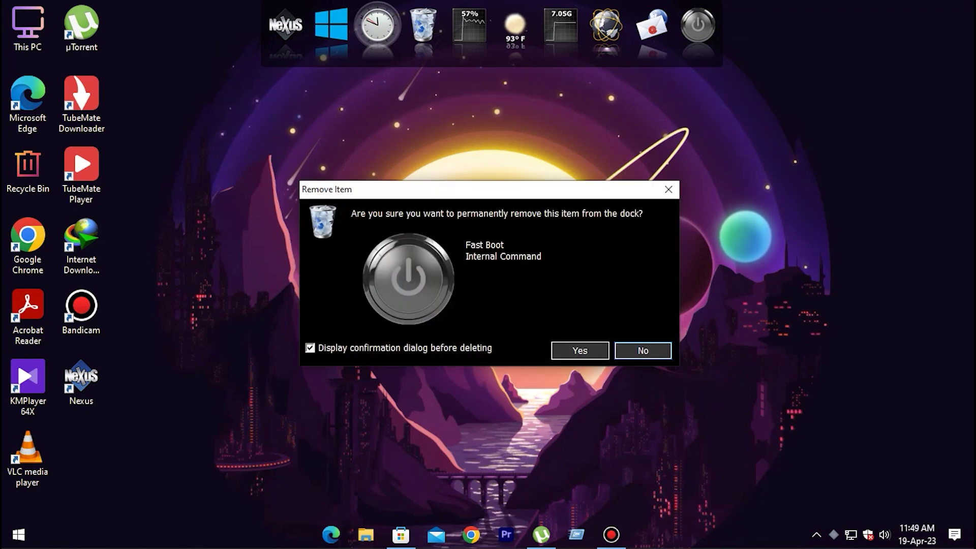
{"action": "left_click", "coordinate": [580, 351]}
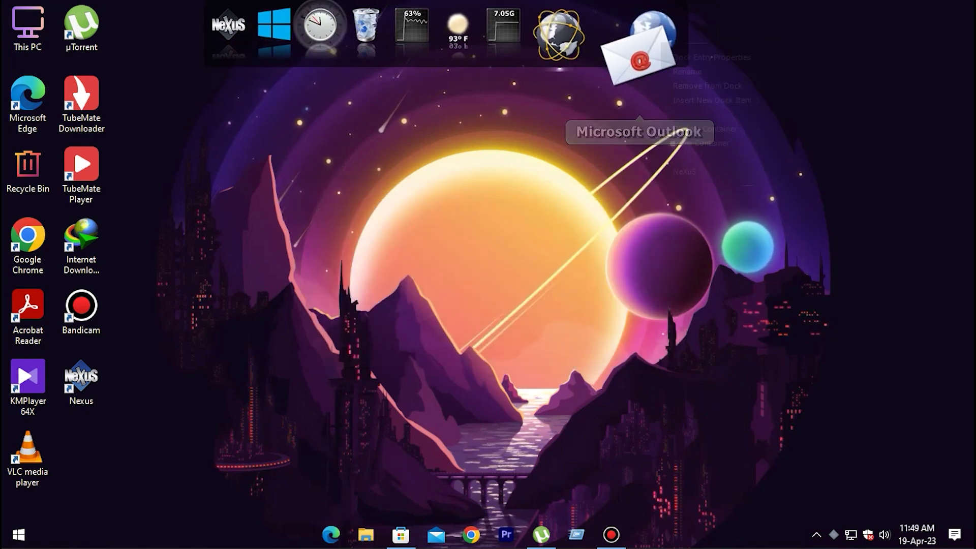
{"action": "left_click", "coordinate": [717, 86]}
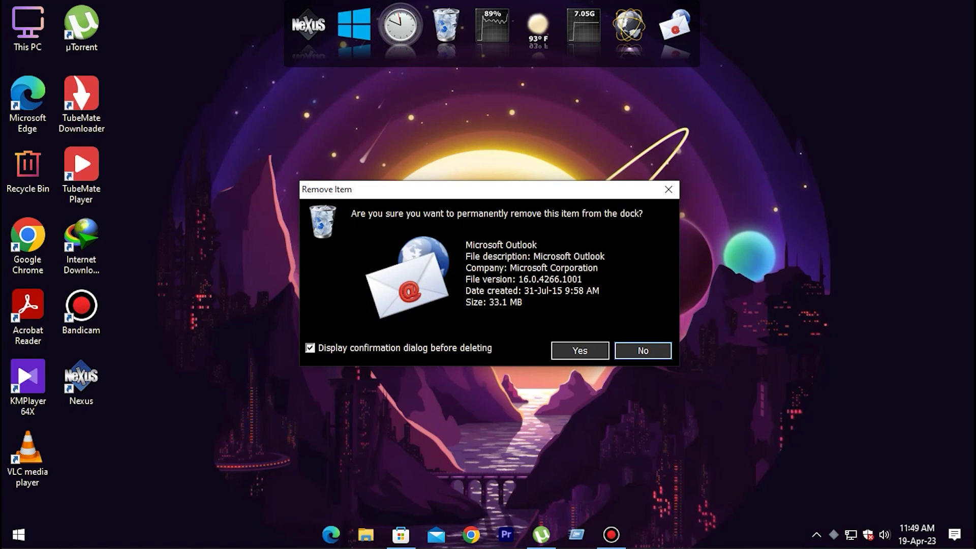
{"action": "left_click", "coordinate": [580, 350]}
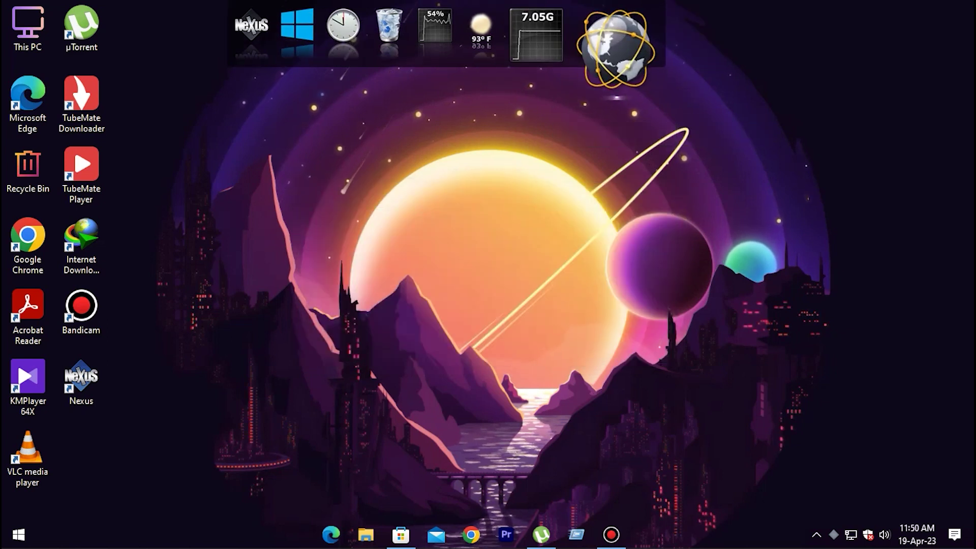
- Remove the globe container item beside the memory meter from the dock and confirm the deletion
{"action": "right_click", "coordinate": [621, 46]}
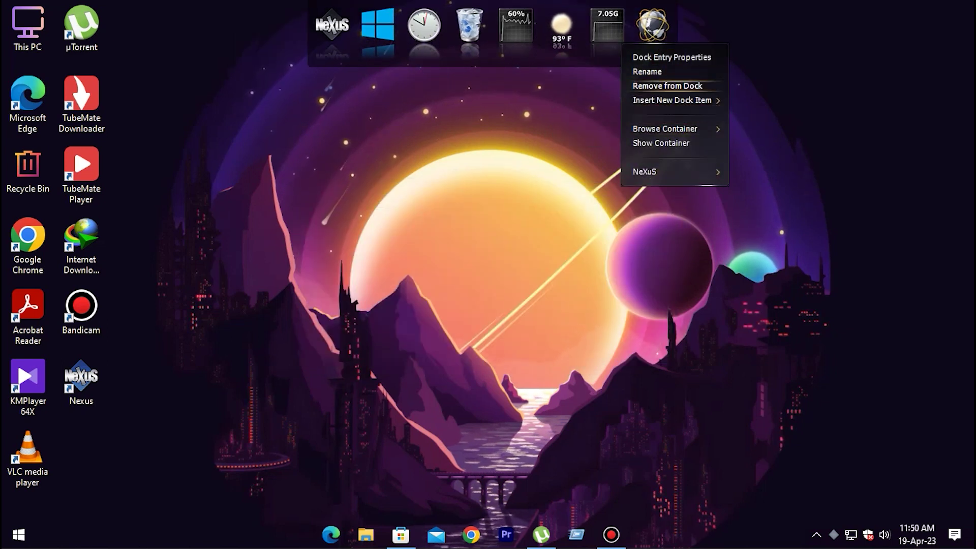
{"action": "left_click", "coordinate": [686, 86]}
{"action": "left_click", "coordinate": [579, 350]}
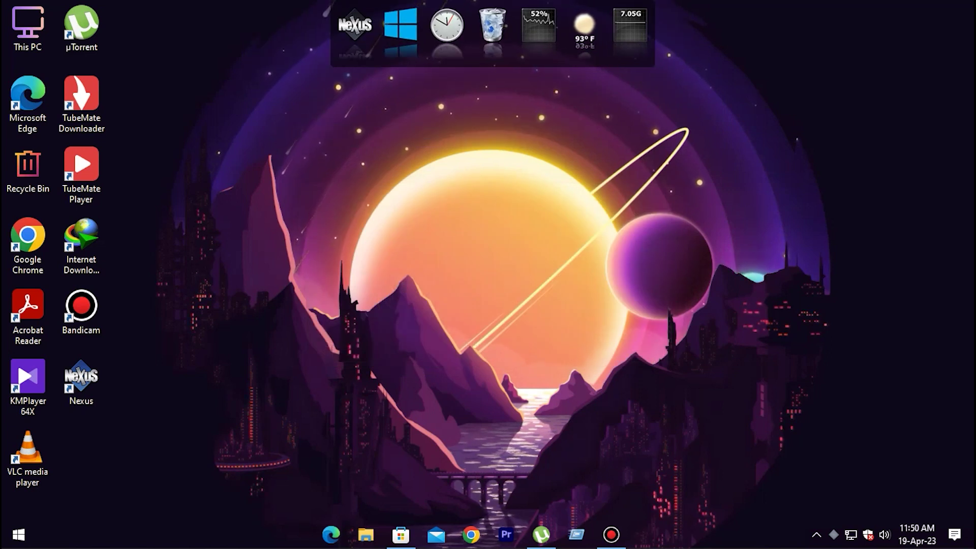
- Add This PC, Google Chrome, Bandicam and Internet Download Manager to the dock, and hide the desktop icons
{"action": "left_click_drag", "start_coordinate": [28, 28], "coordinate": [464, 44]}
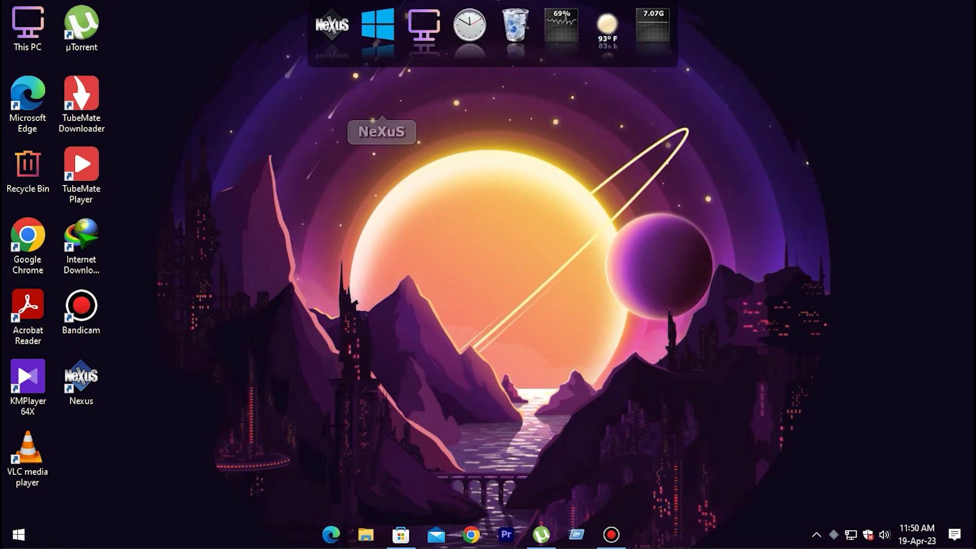
{"action": "left_click_drag", "start_coordinate": [28, 235], "coordinate": [486, 30]}
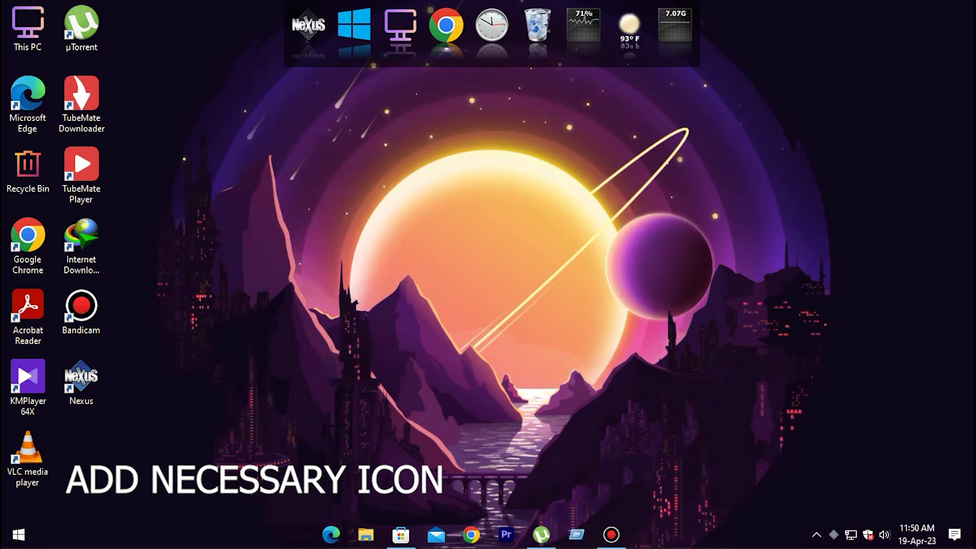
{"action": "left_click_drag", "start_coordinate": [81, 305], "coordinate": [473, 48]}
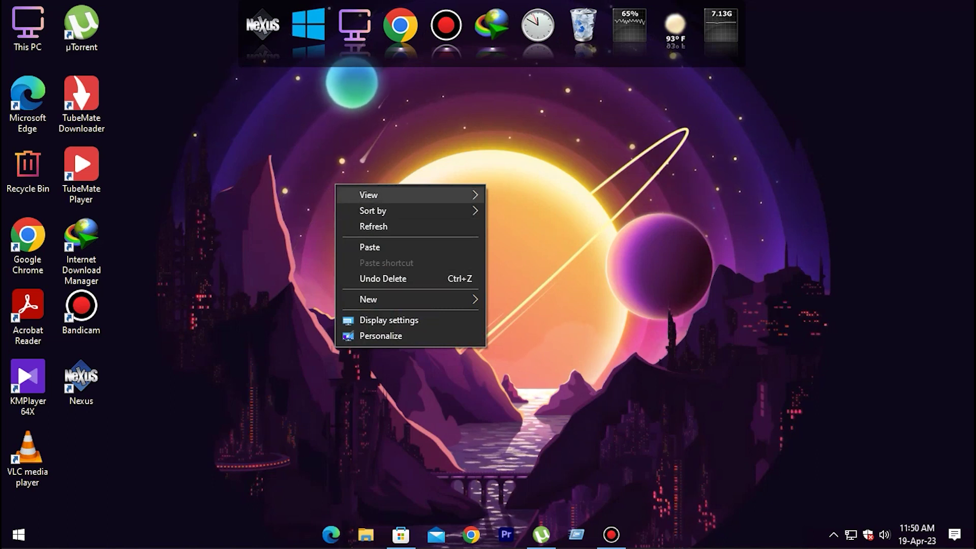
{"action": "mouse_move", "coordinate": [407, 195]}
{"action": "left_click", "coordinate": [539, 284]}
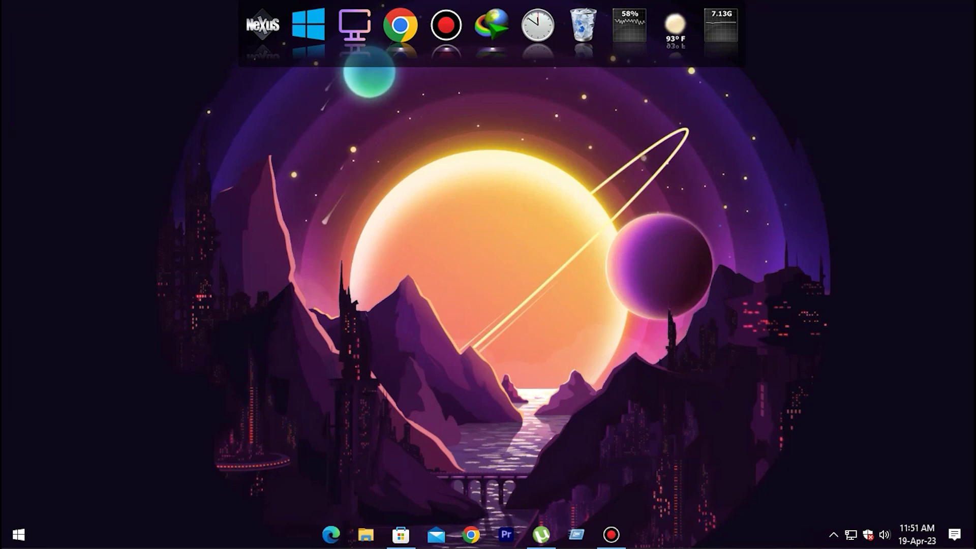
- Open the Nexus dock preferences and review the screen edge choices in the Position settings
{"action": "left_click", "coordinate": [263, 25]}
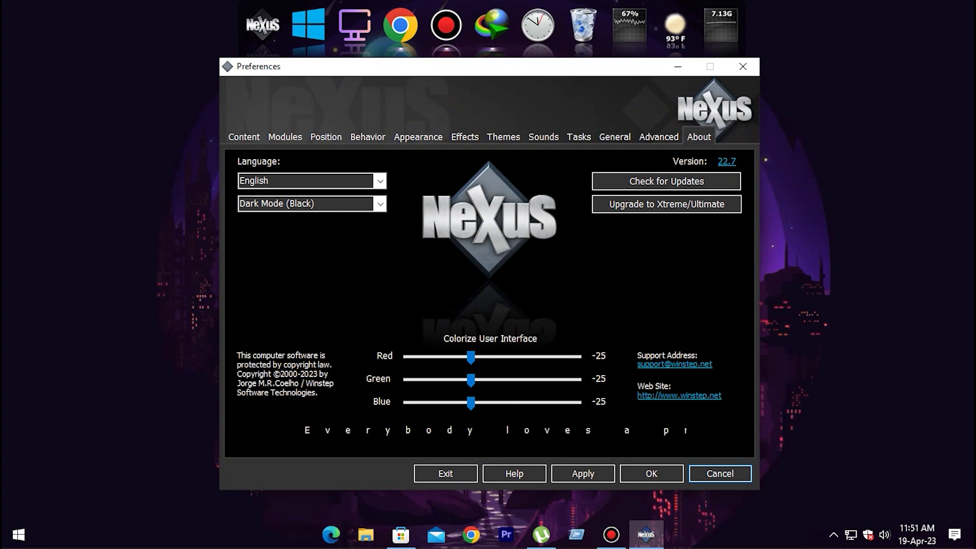
{"action": "left_click", "coordinate": [325, 137]}
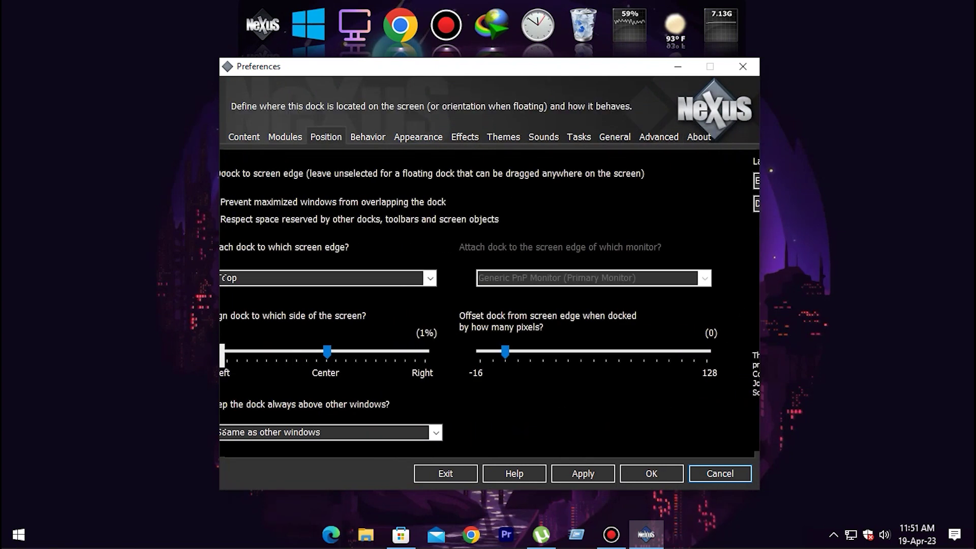
{"action": "left_click", "coordinate": [352, 278]}
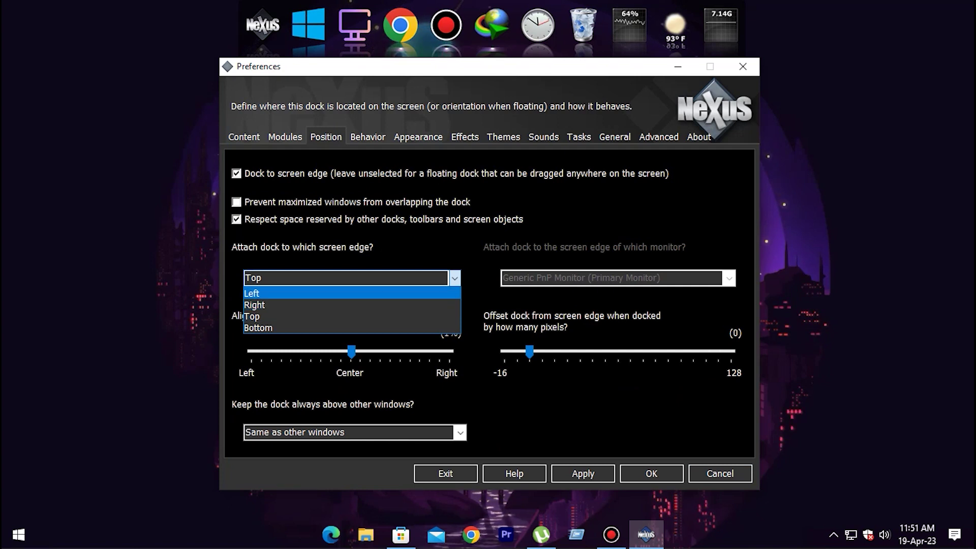
{"action": "key", "text": "Escape"}
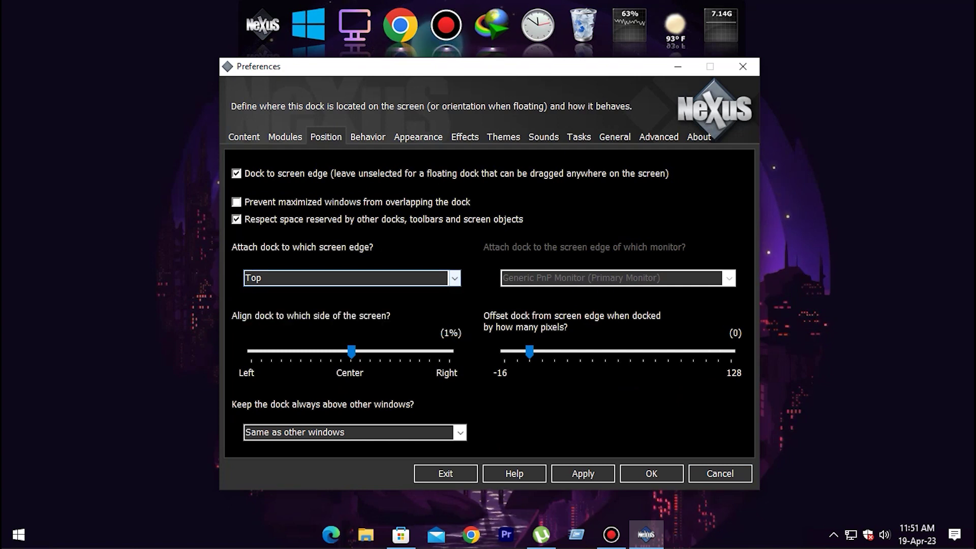
- Accept 0% dock transparency and 10% icon transparency in the Appearance settings, and apply the preferences
{"action": "left_click", "coordinate": [418, 137]}
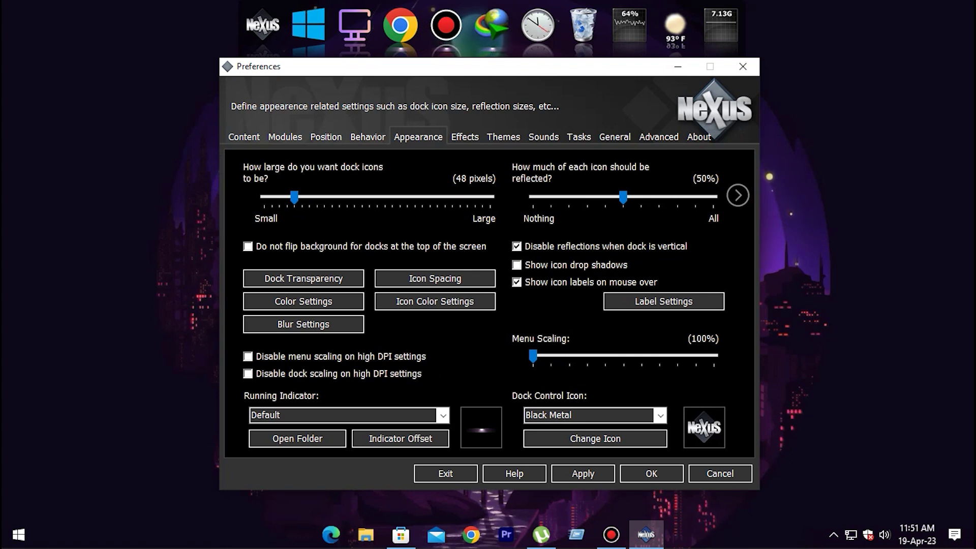
{"action": "left_click", "coordinate": [303, 278]}
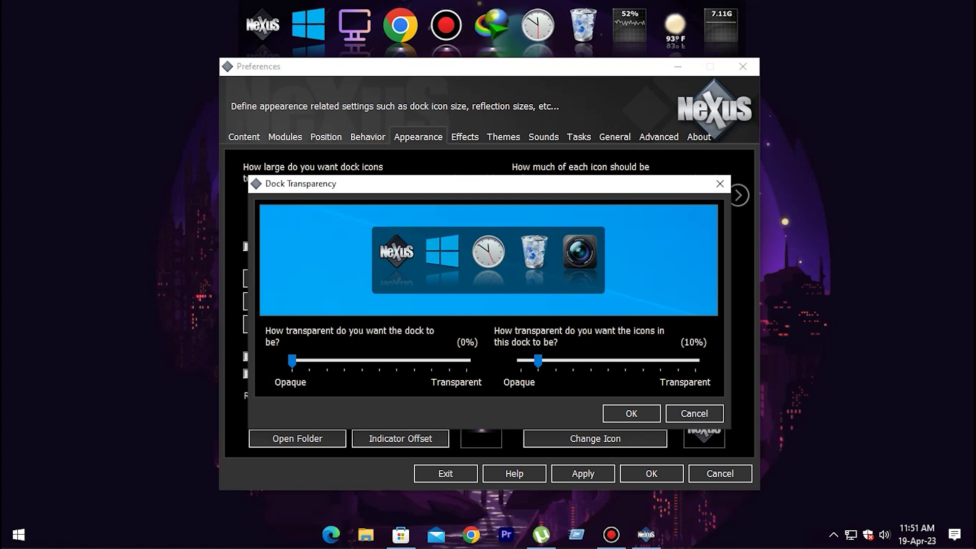
{"action": "left_click", "coordinate": [631, 414]}
{"action": "left_click", "coordinate": [583, 473]}
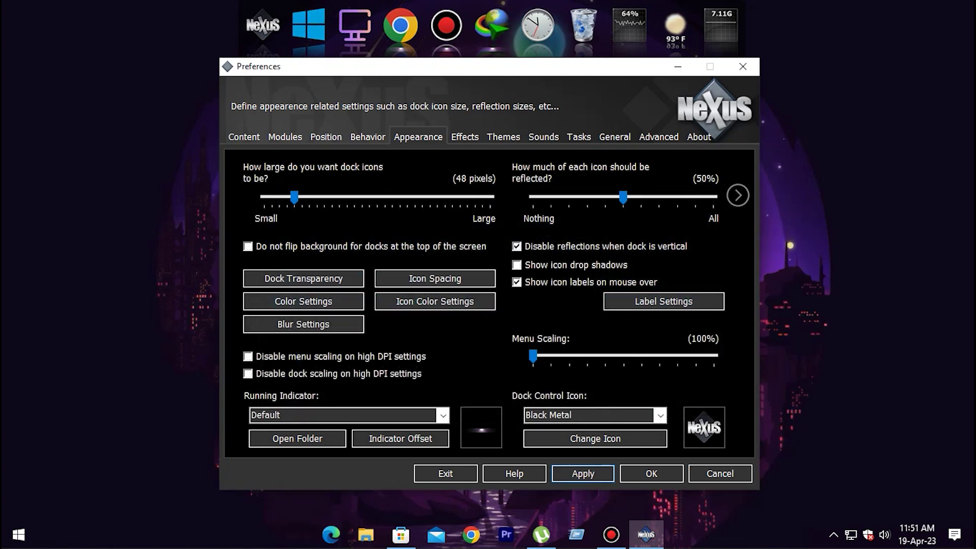
- Set the Magnify mouseover effect's magnification size to 70 pixels, apply it, and return to the Appearance settings
{"action": "left_click", "coordinate": [464, 137]}
{"action": "left_click", "coordinate": [303, 267]}
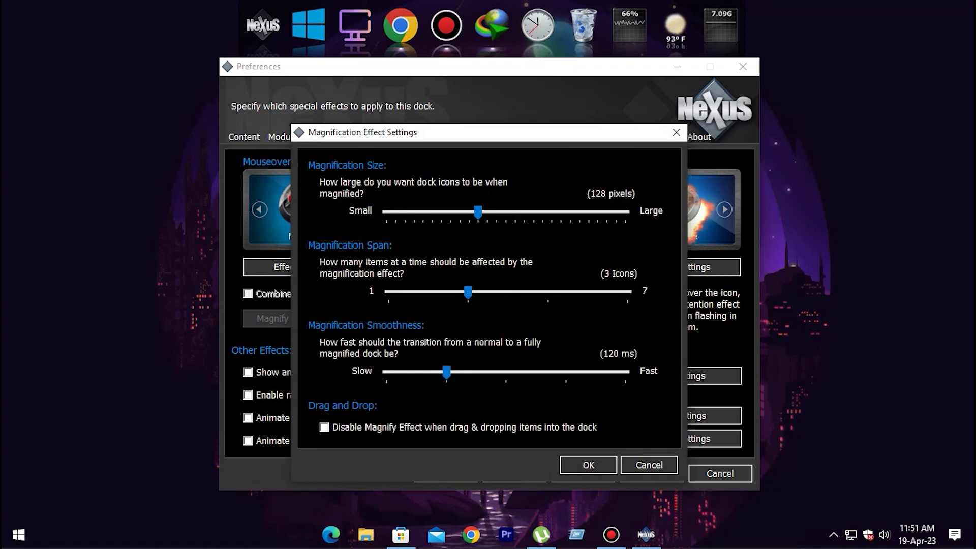
{"action": "left_click_drag", "start_coordinate": [478, 212], "coordinate": [411, 213]}
{"action": "key", "text": "Return"}
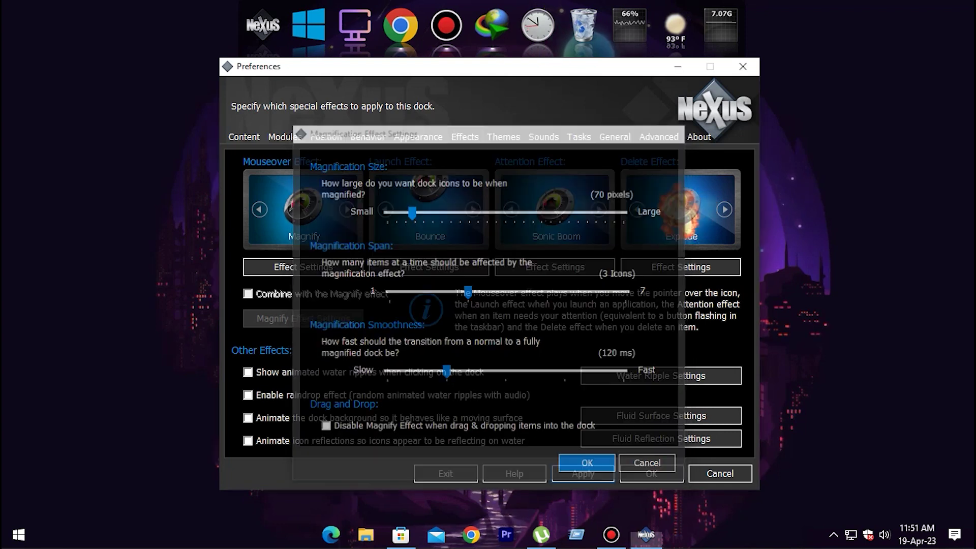
{"action": "key", "text": "Return"}
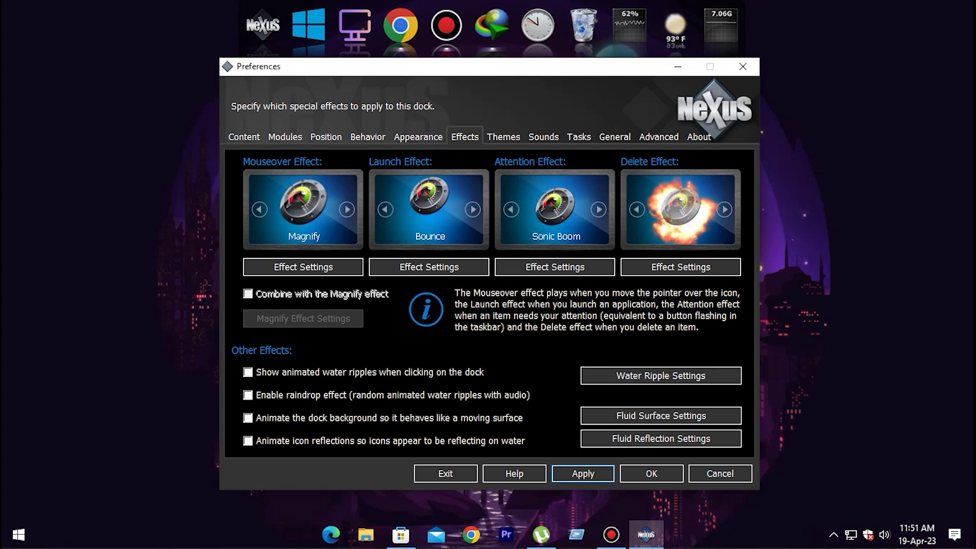
{"action": "key", "text": "ctrl+shift+Tab"}
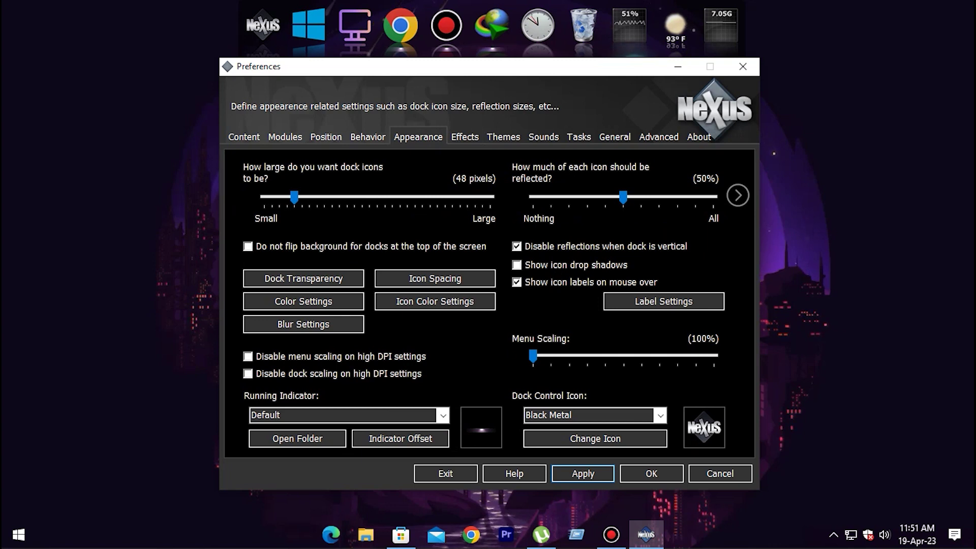
- Set the dock's offset from the screen edge to 10 pixels in the Position settings, apply it and close the preferences
{"action": "key", "text": "ctrl+shift+Tab"}
{"action": "key", "text": "ctrl+shift+Tab"}
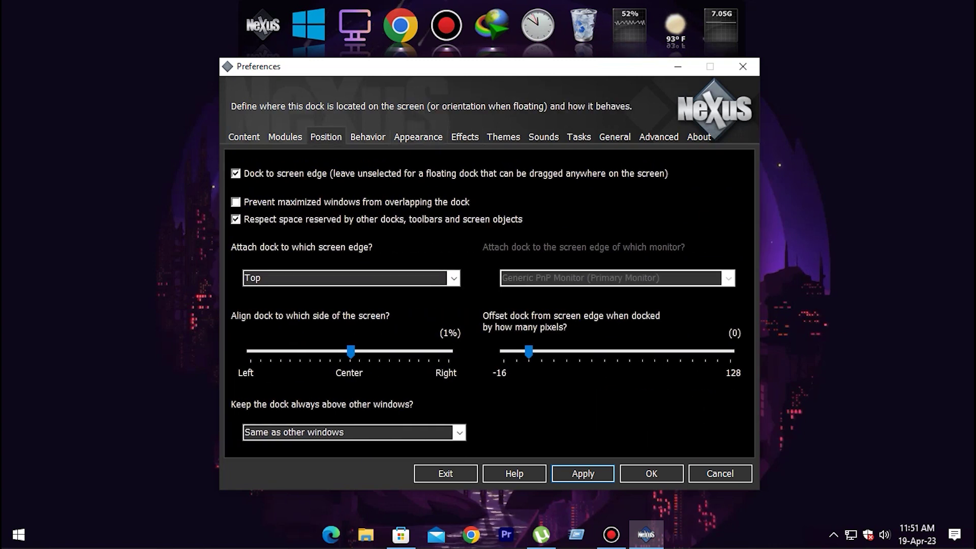
{"action": "left_click_drag", "start_coordinate": [529, 351], "coordinate": [531, 351]}
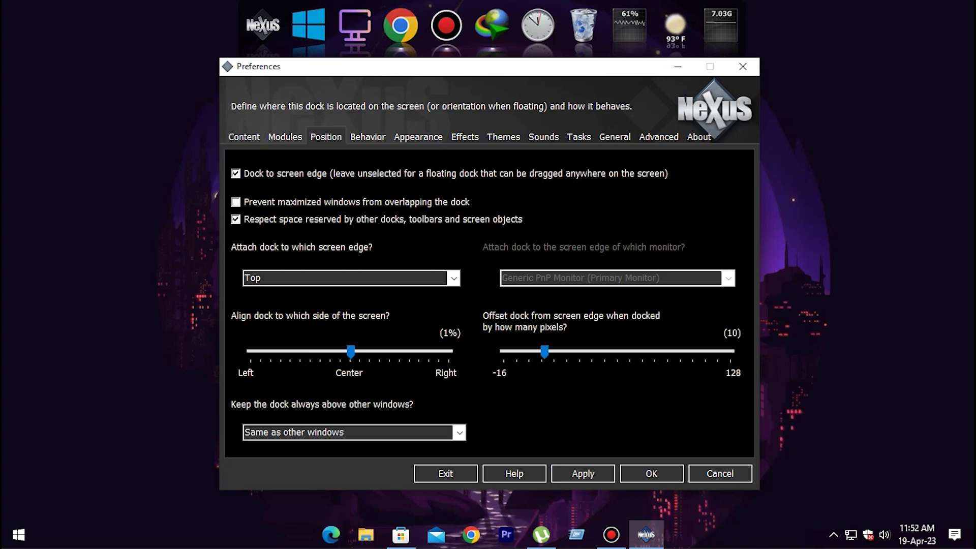
{"action": "left_click", "coordinate": [583, 473]}
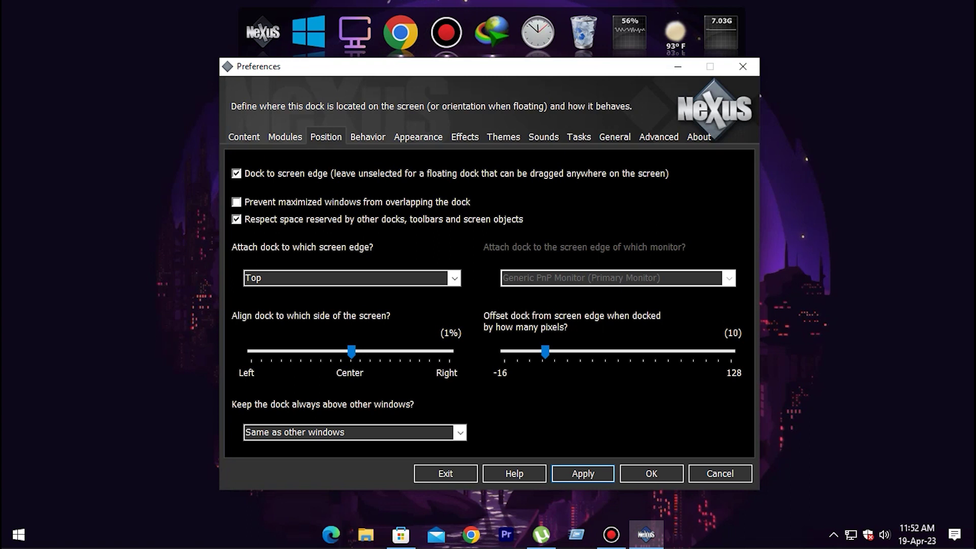
{"action": "left_click", "coordinate": [651, 473]}
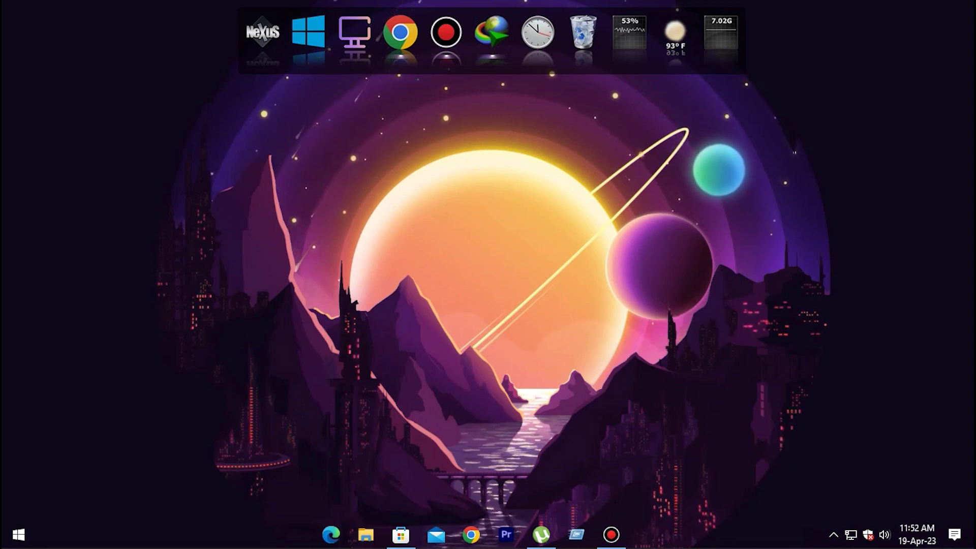
- Turn on automatic hiding of the taskbar in desktop mode in the Windows personalization settings, and minimize the settings window
{"action": "right_click", "coordinate": [363, 197]}
{"action": "key", "text": "Return"}
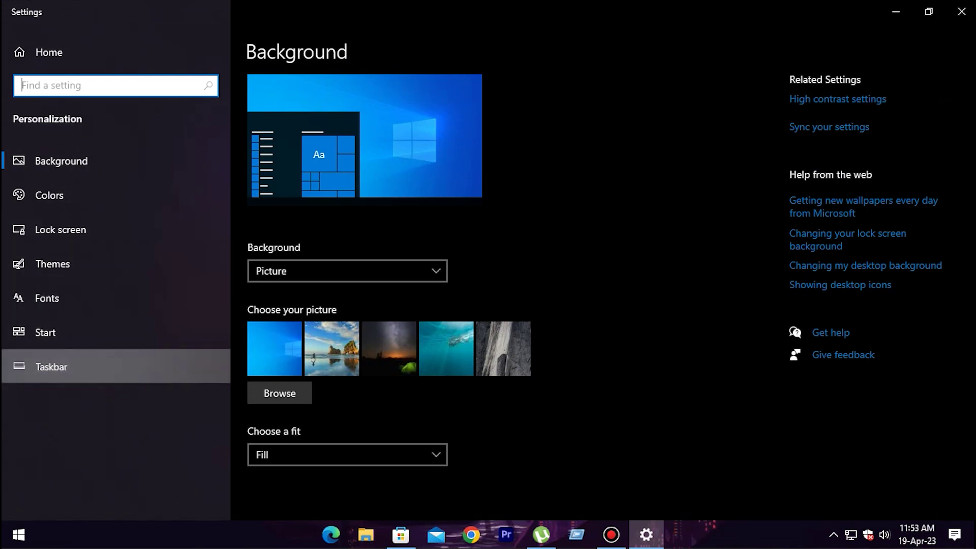
{"action": "left_click", "coordinate": [51, 367]}
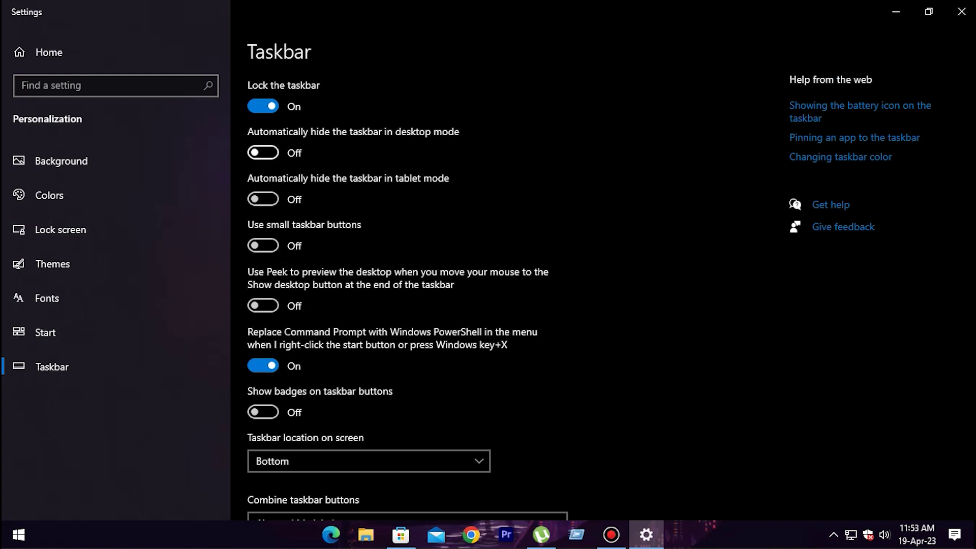
{"action": "left_click", "coordinate": [262, 153]}
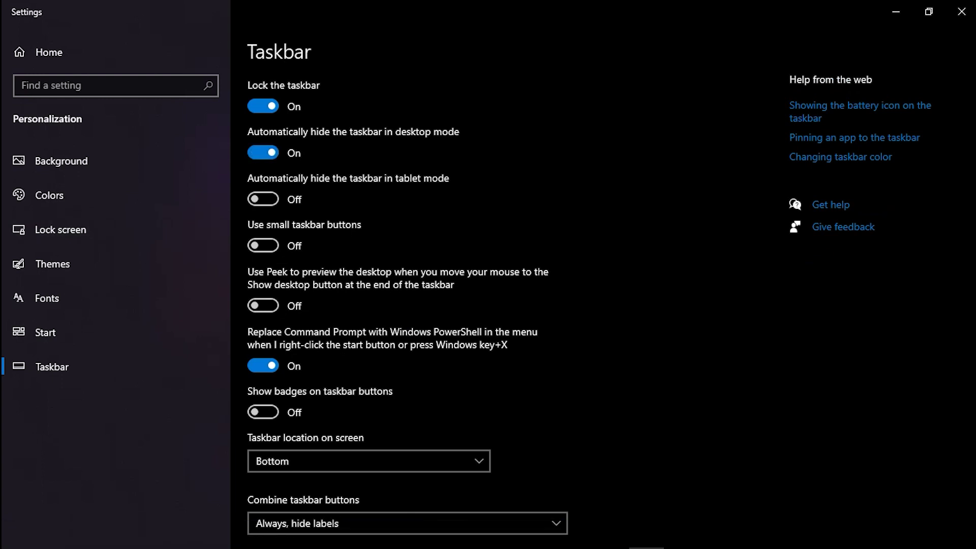
{"action": "left_click", "coordinate": [896, 11]}
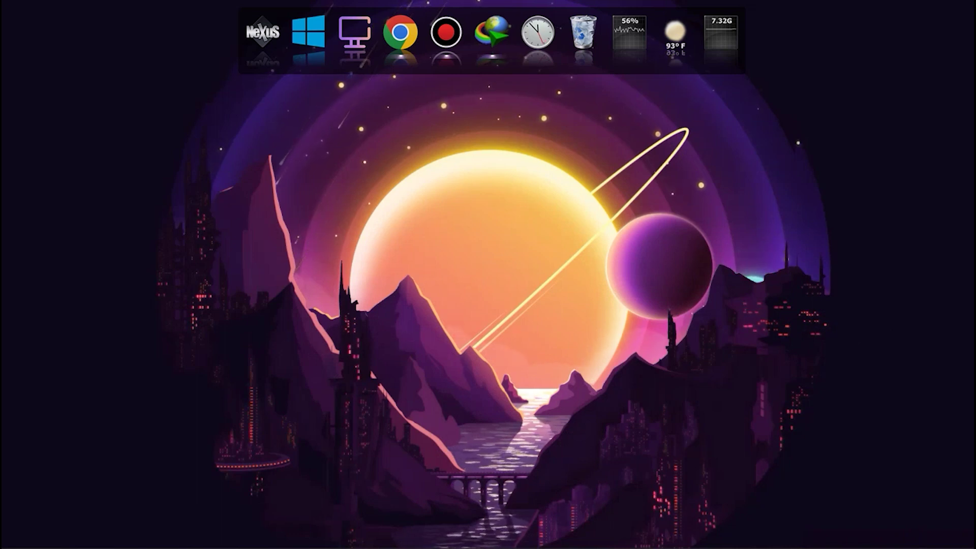
- Reopen the Nexus dock preferences, attach the dock to the Left screen edge in the Position settings, and apply the change
{"action": "left_click", "coordinate": [263, 32]}
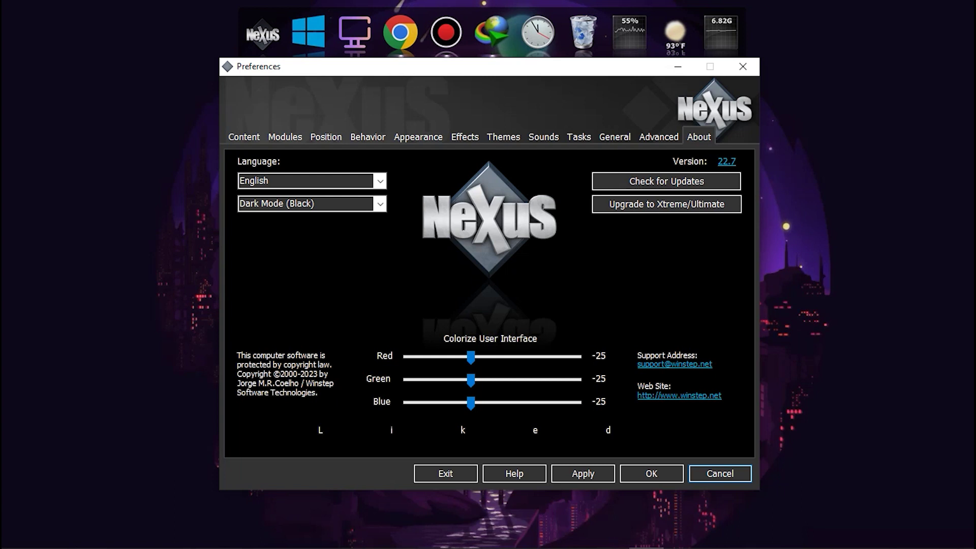
{"action": "left_click", "coordinate": [326, 137]}
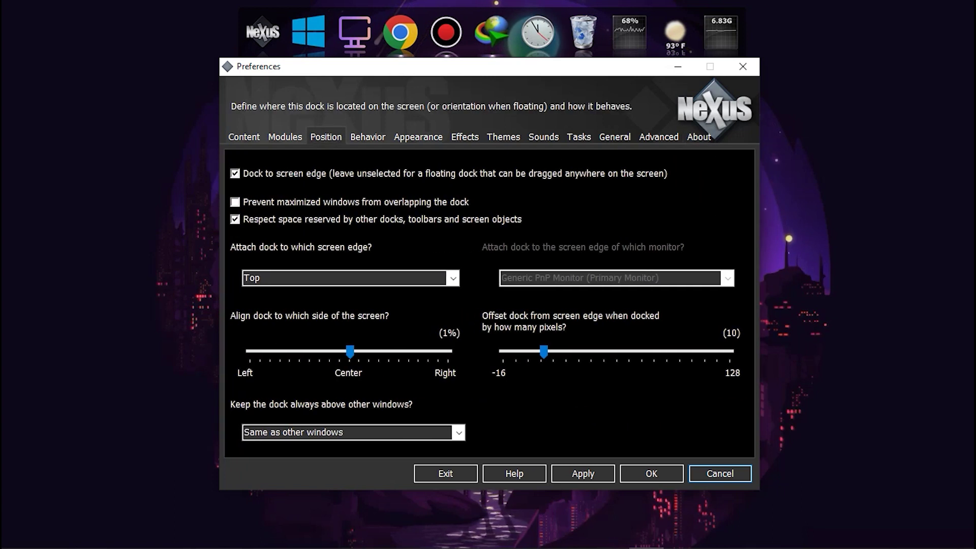
{"action": "left_click", "coordinate": [454, 278]}
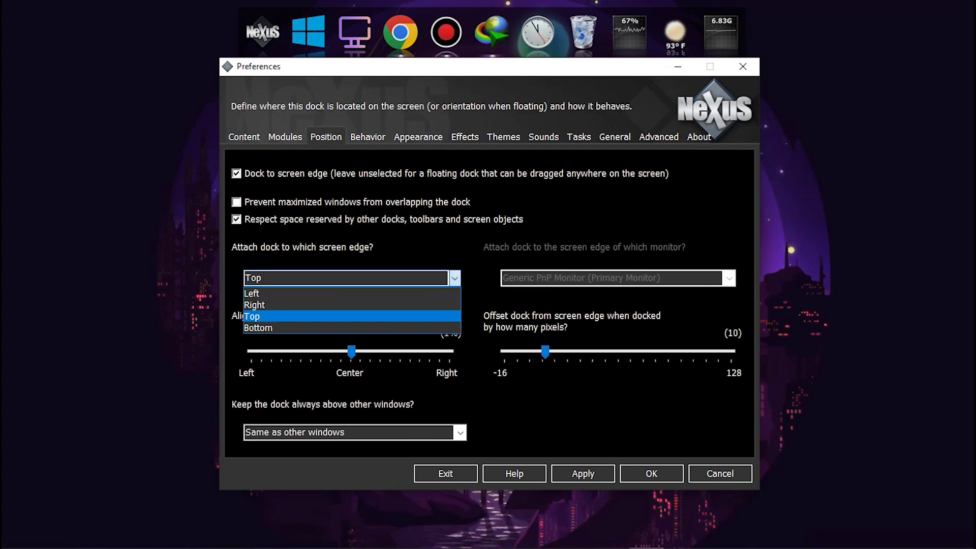
{"action": "key", "text": "Return"}
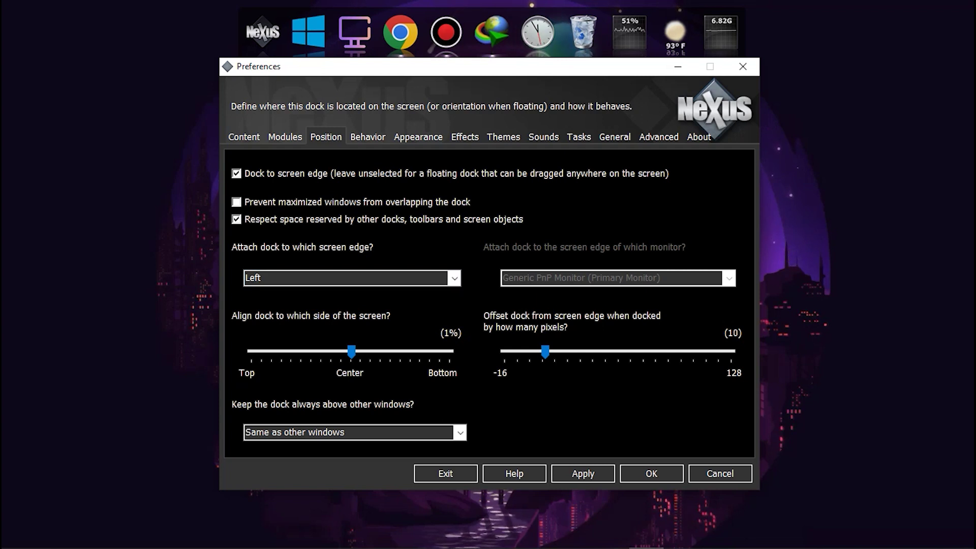
{"action": "left_click", "coordinate": [582, 473]}
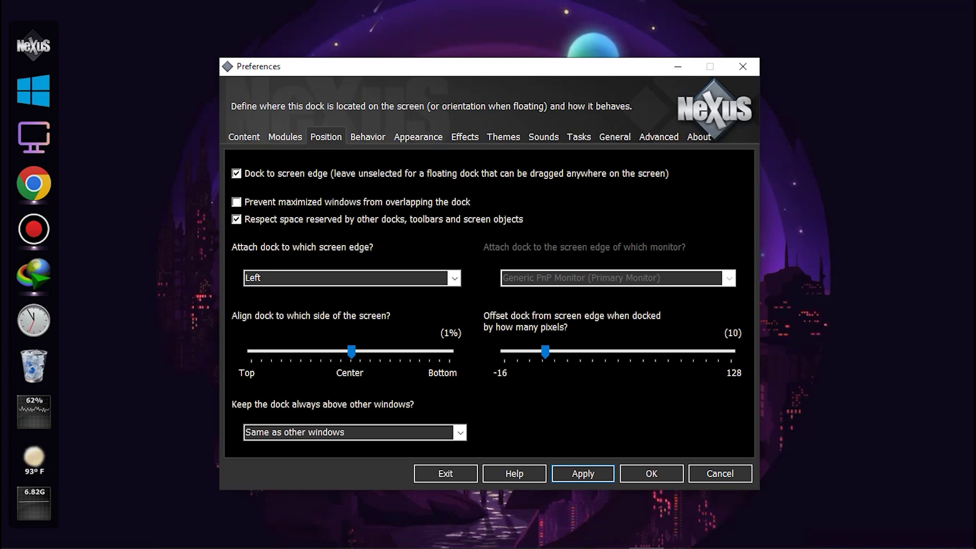
- Set the dock icon size to 34 pixels in the Appearance settings, apply it and close the preferences
{"action": "left_click", "coordinate": [417, 136]}
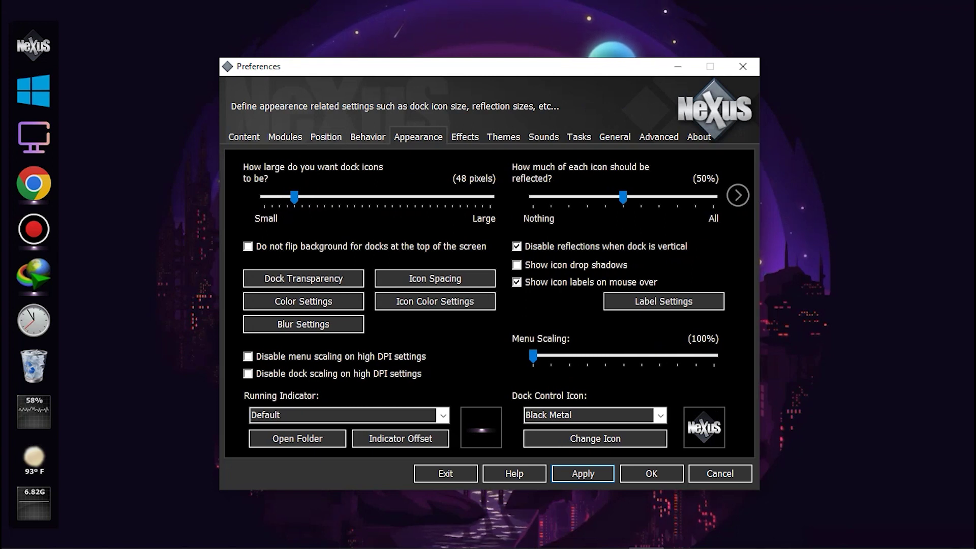
{"action": "left_click_drag", "start_coordinate": [293, 197], "coordinate": [288, 197]}
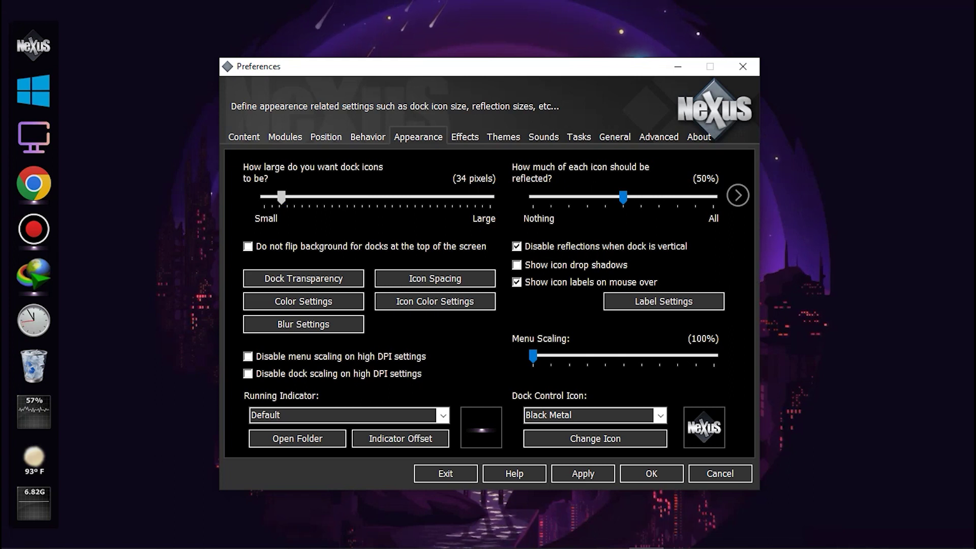
{"action": "left_click", "coordinate": [583, 473]}
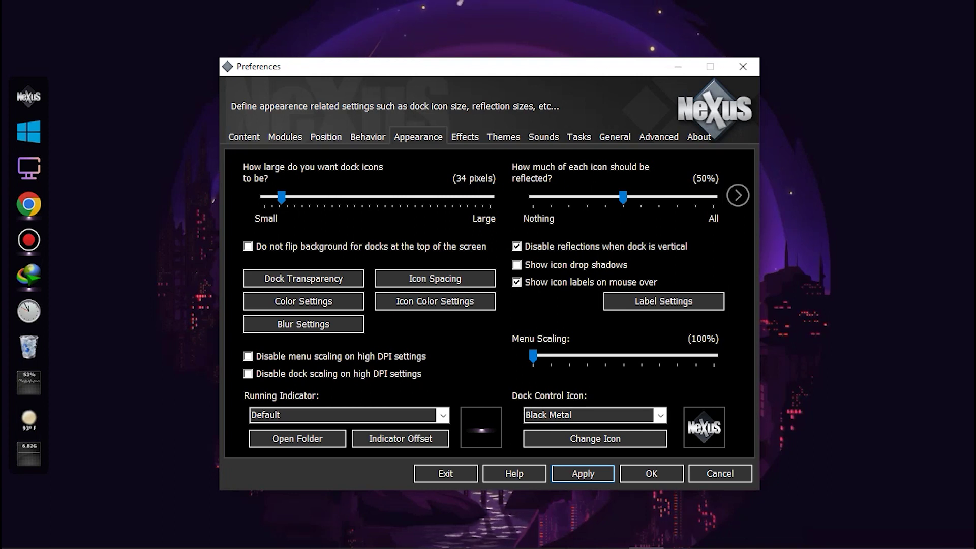
{"action": "left_click", "coordinate": [651, 474]}
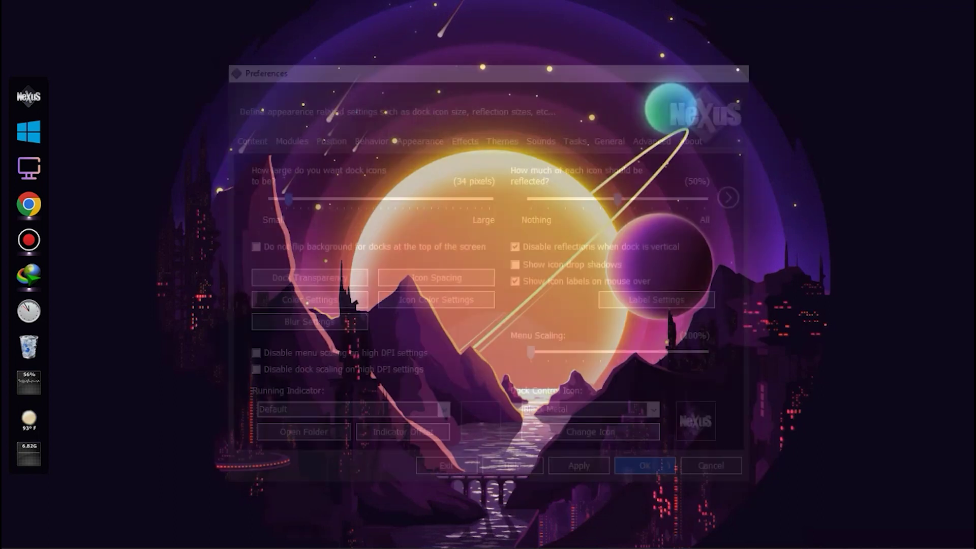